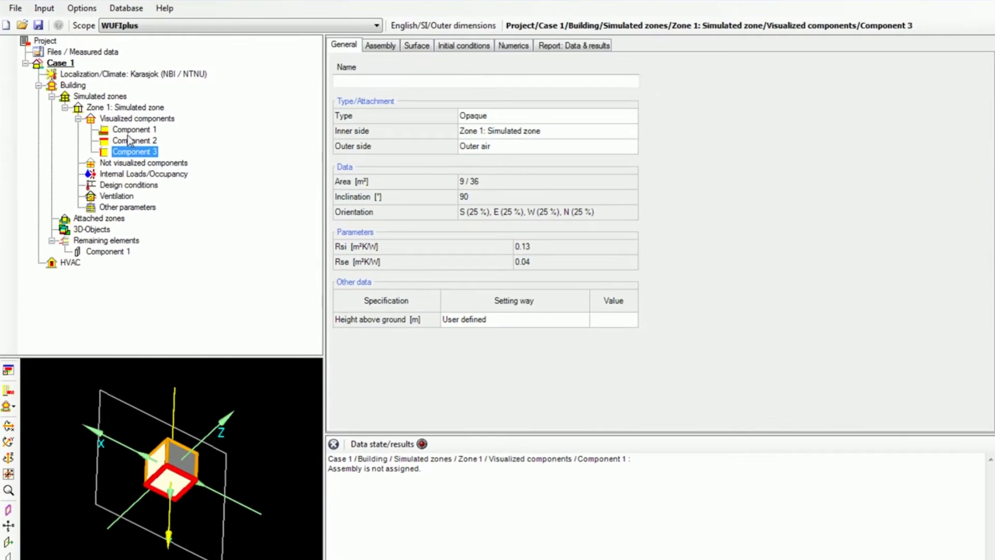
Set the outer side of visualized Component 1 to Outer air and open its assembly settings.
click(129, 133)
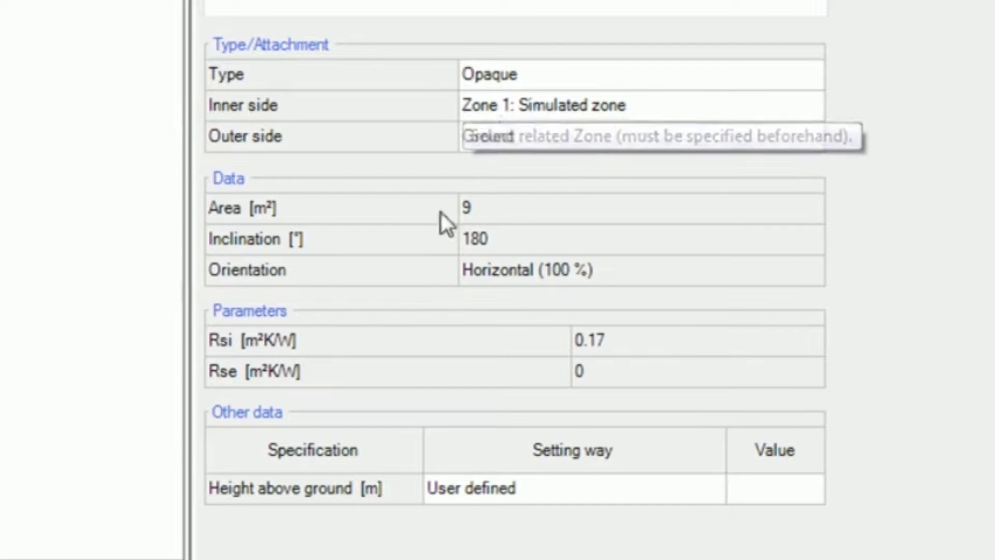
click(495, 148)
click(595, 145)
click(521, 181)
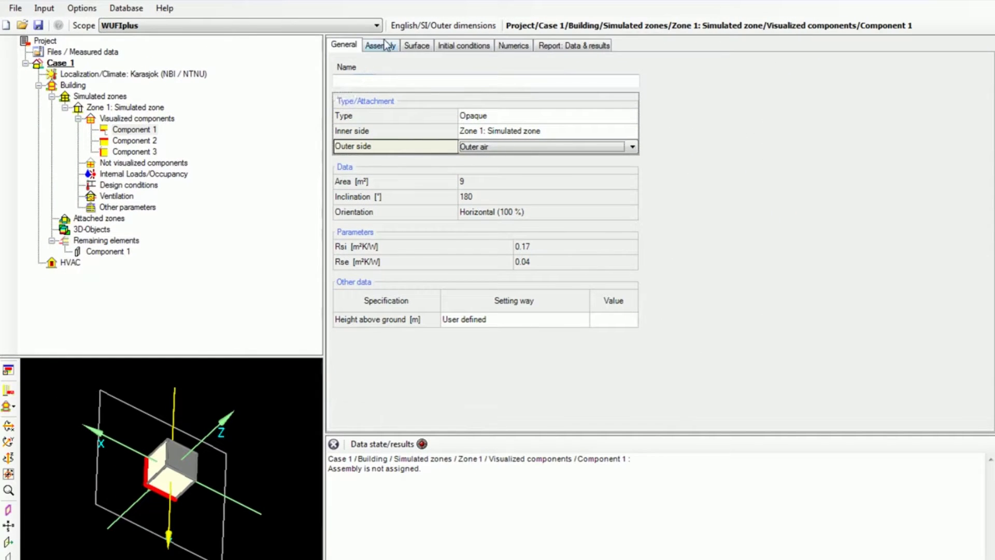
click(385, 46)
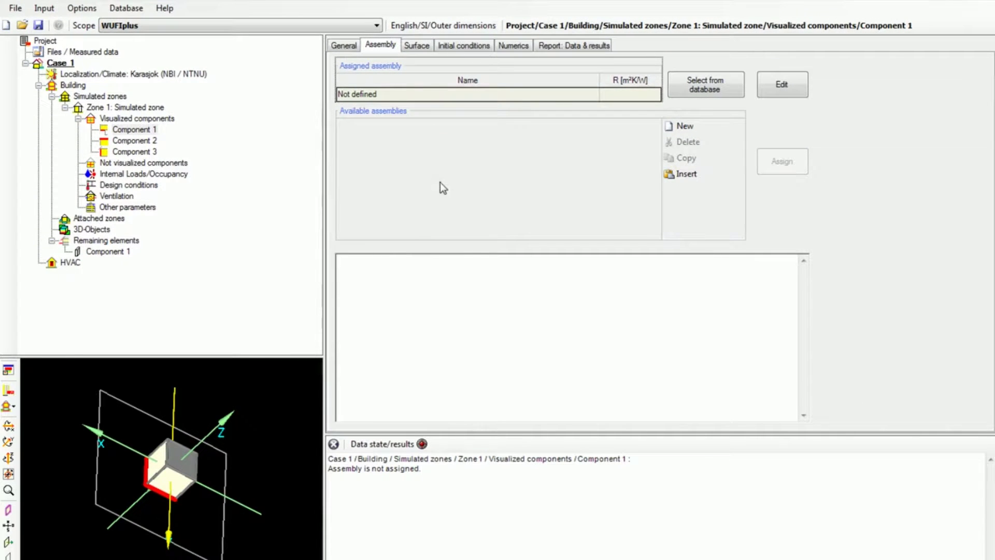
Create a new material named LessonMaterial in the materials database.
click(129, 9)
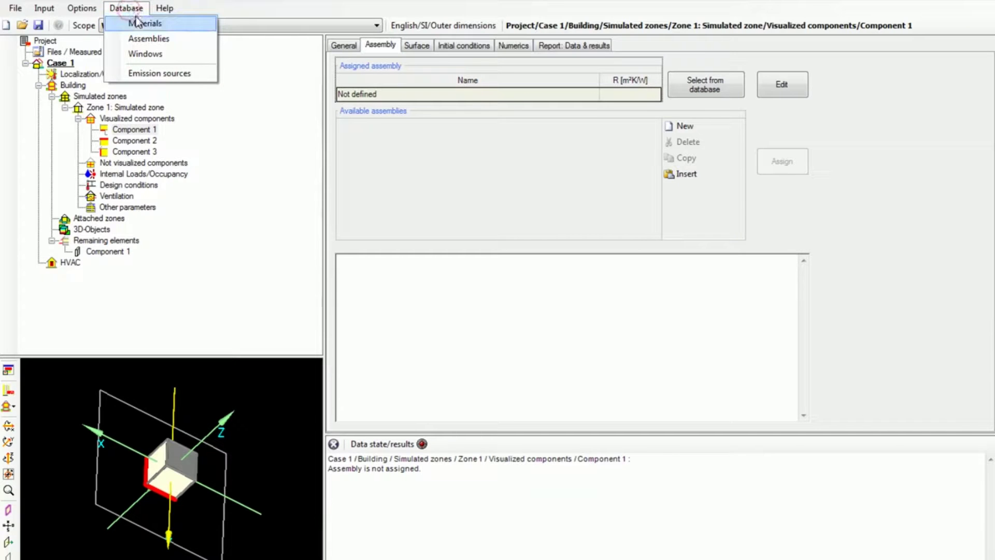
click(138, 27)
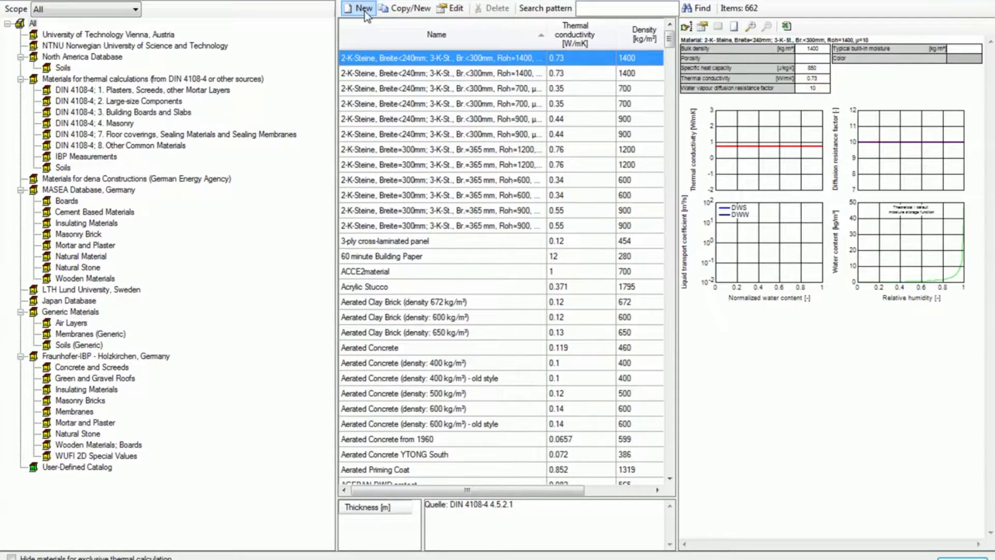
click(364, 9)
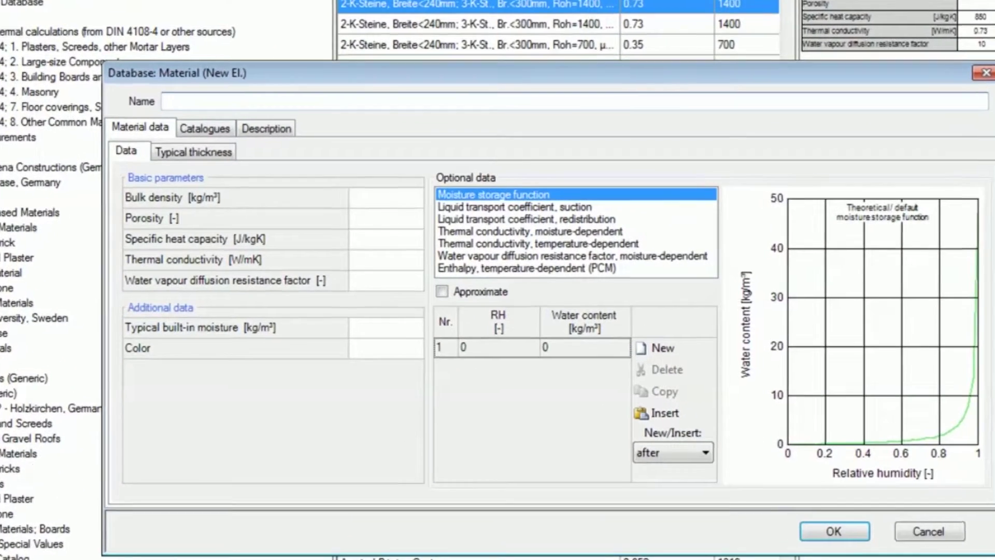
text(Les)
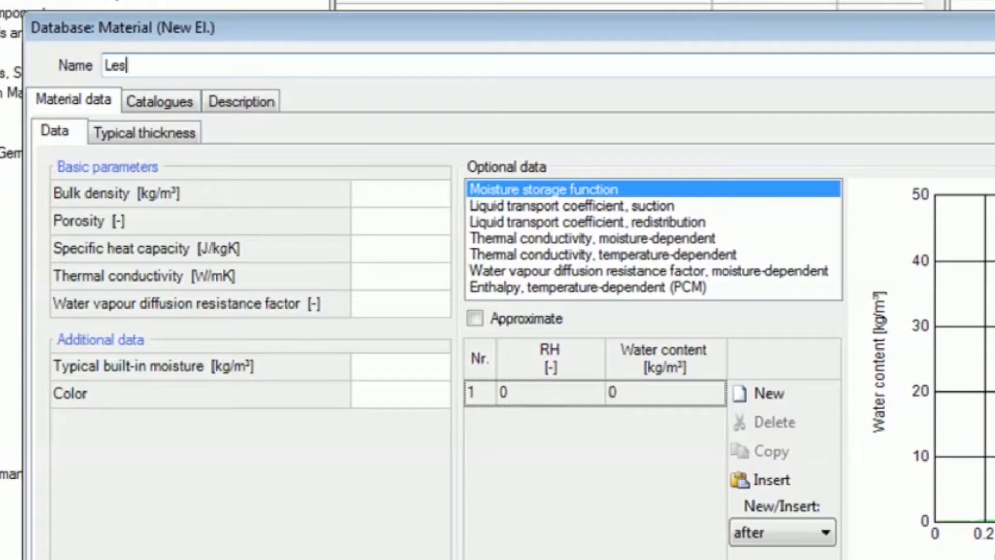
text(sonMaterial)
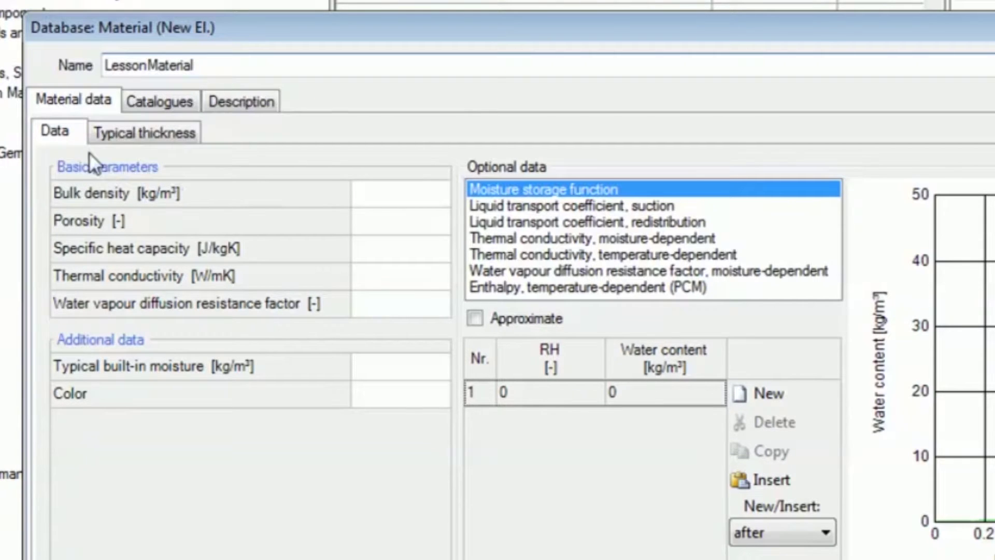
Set the material's bulk density, specific heat capacity, thermal conductivity and water vapour diffusion resistance factor to 1 each.
click(366, 196)
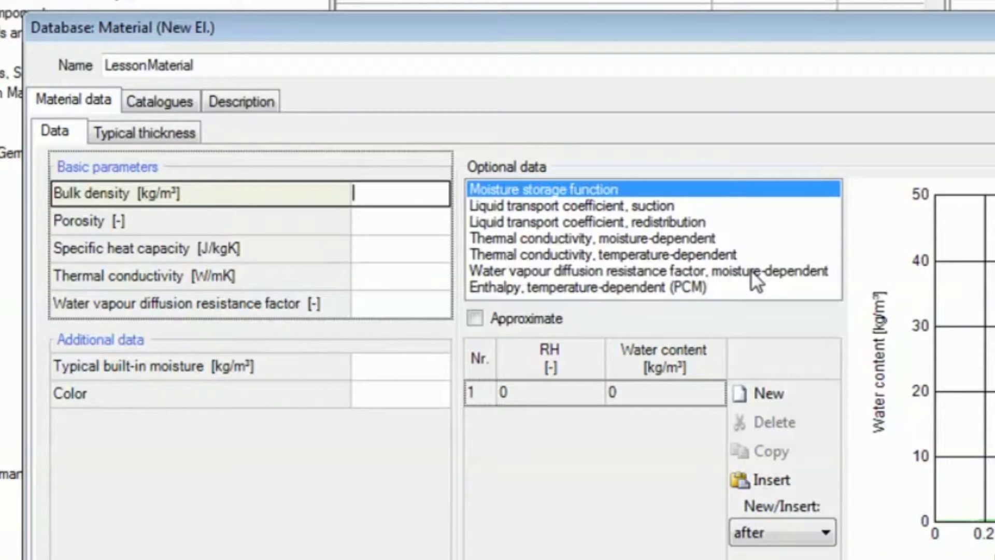
text(1)
key(Tab)
click(388, 222)
click(384, 247)
text(1)
click(378, 275)
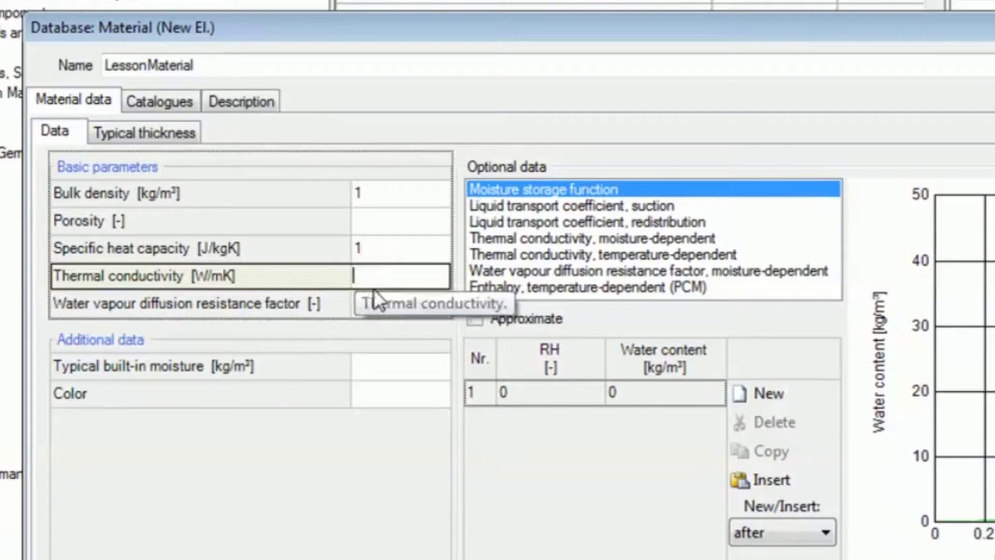
text(1)
click(383, 306)
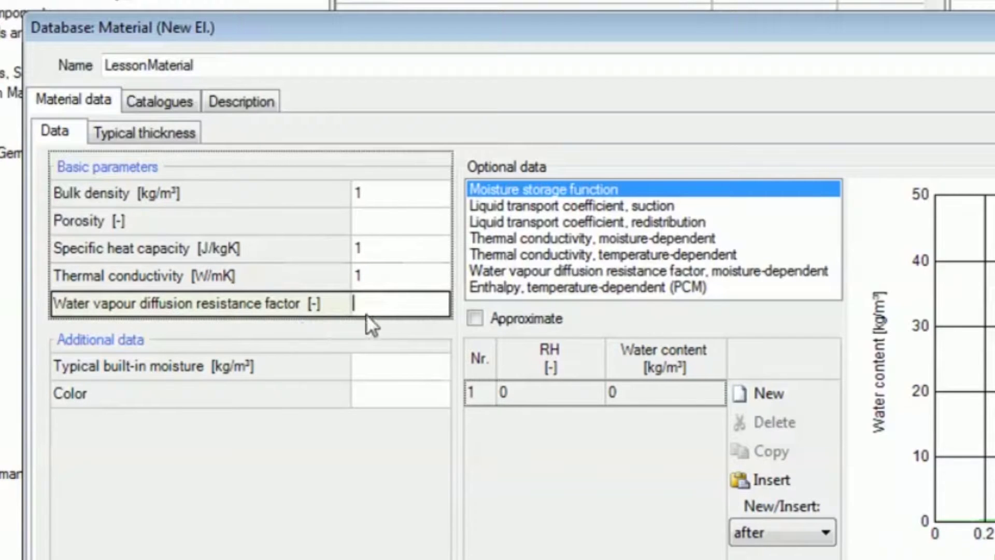
text(1)
Set the material's typical built-in moisture to 1 kg/m³ and its porosity to 0.001.
click(378, 365)
text(1)
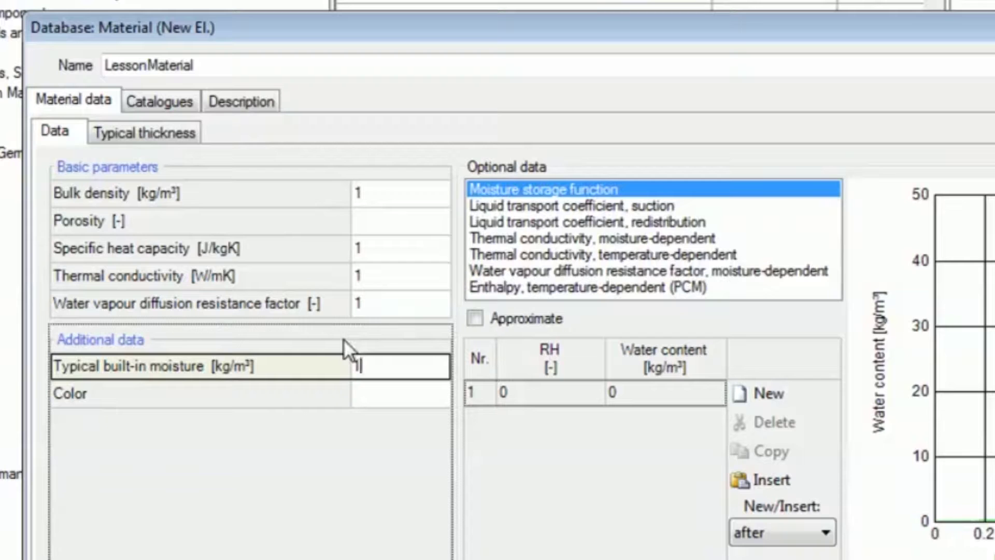
click(369, 216)
text(0.001)
click(287, 428)
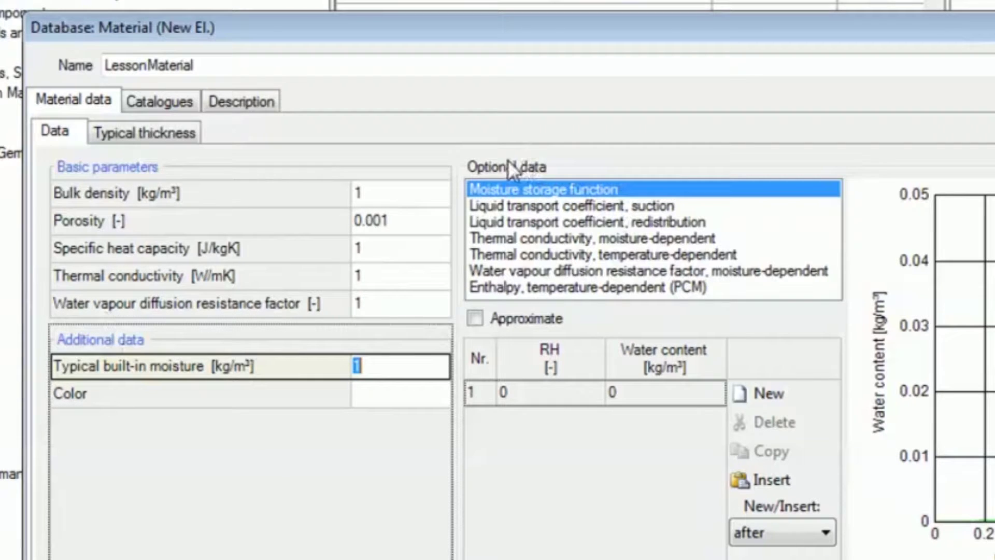
Add a first point of 0 °C and 0 J/kg to the material's temperature-dependent enthalpy (PCM) data.
click(511, 210)
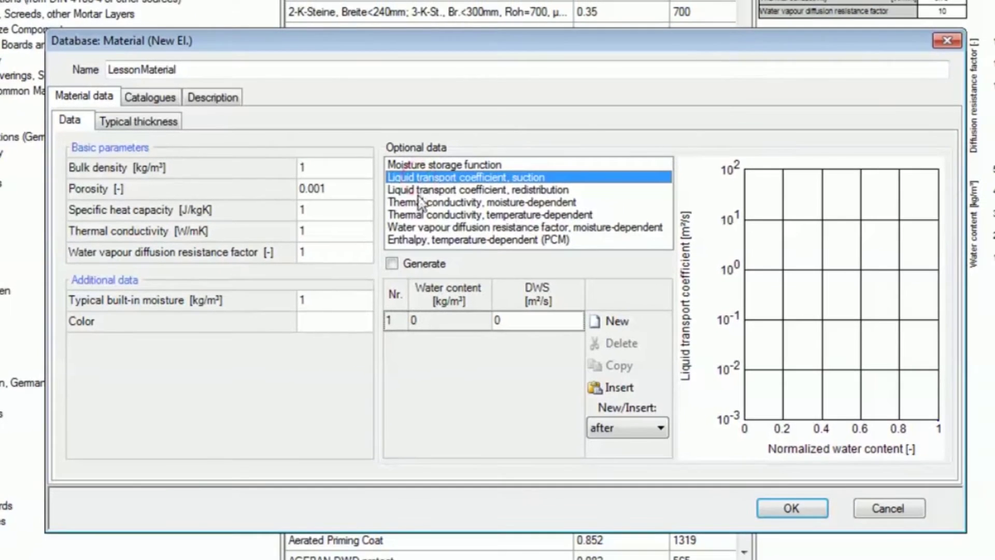
click(440, 209)
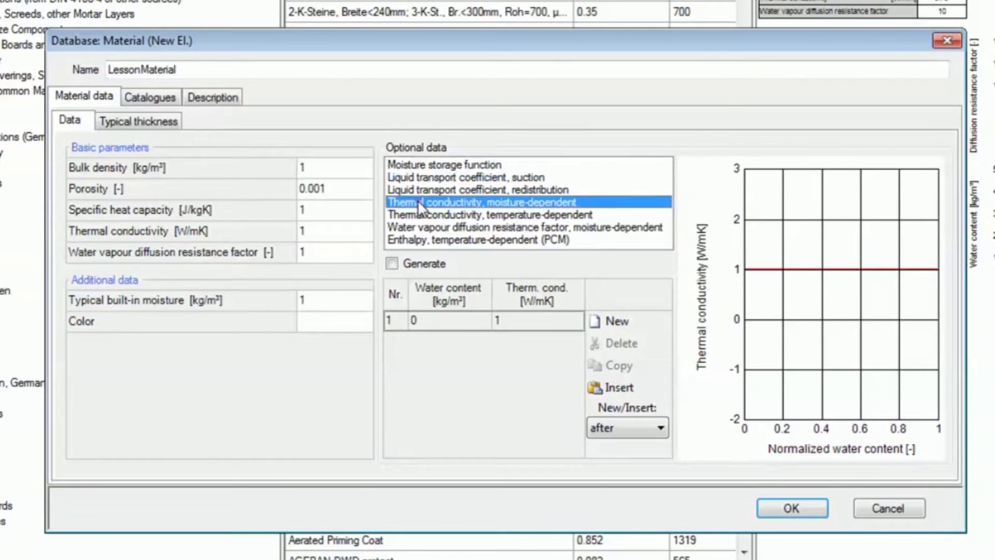
click(450, 215)
click(449, 202)
click(472, 240)
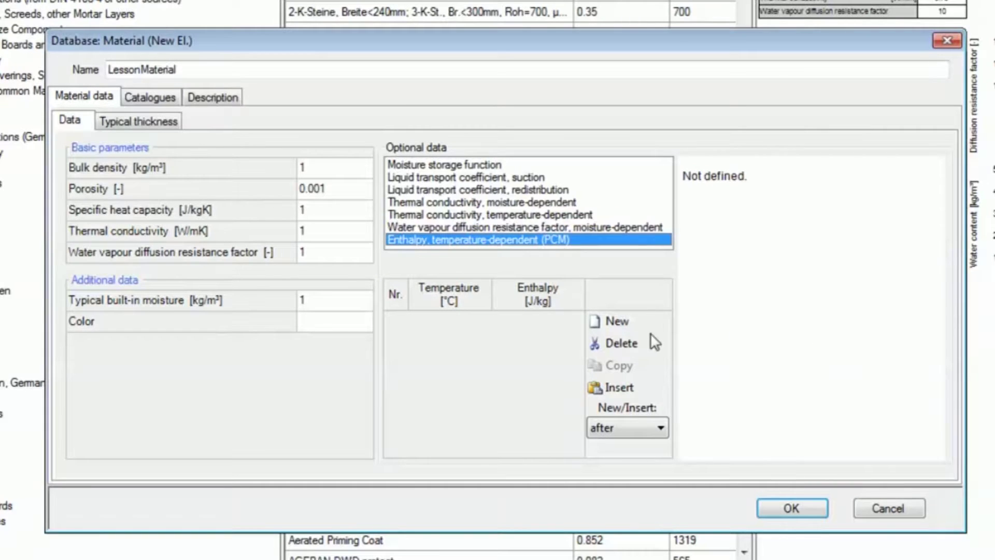
click(627, 321)
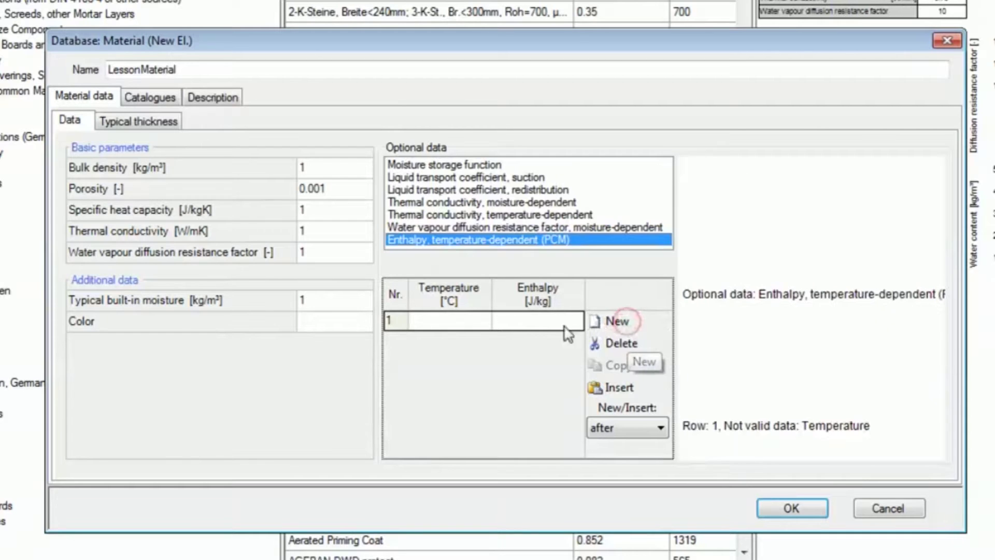
text(0)
click(550, 322)
text(0)
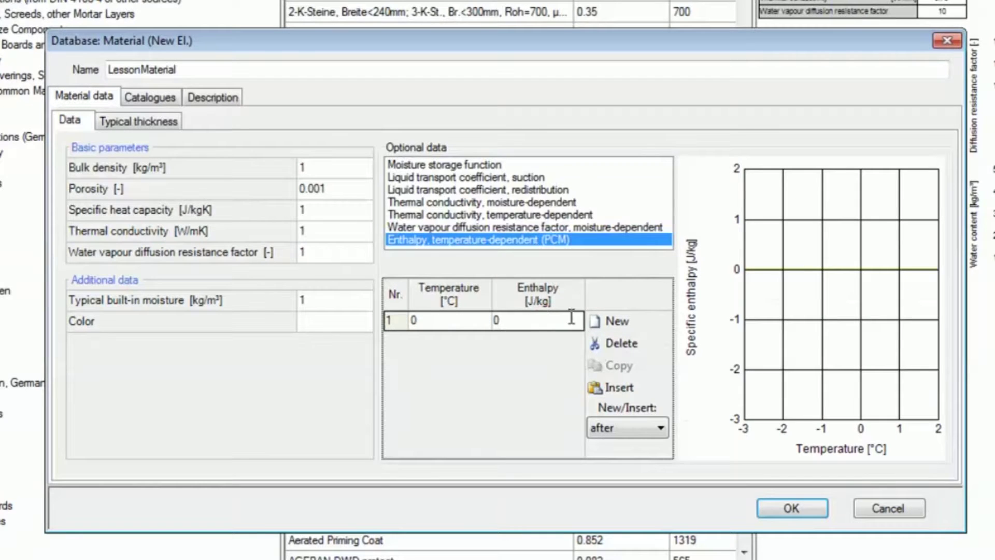
Add a second enthalpy point with a temperature of 22 °C and an enthalpy of 1000 J/kg.
click(607, 321)
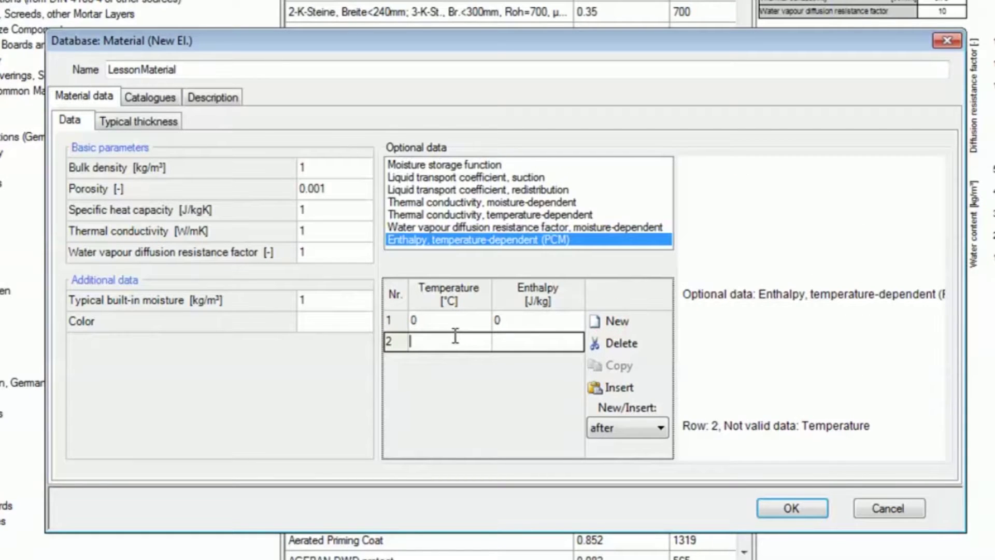
text(22)
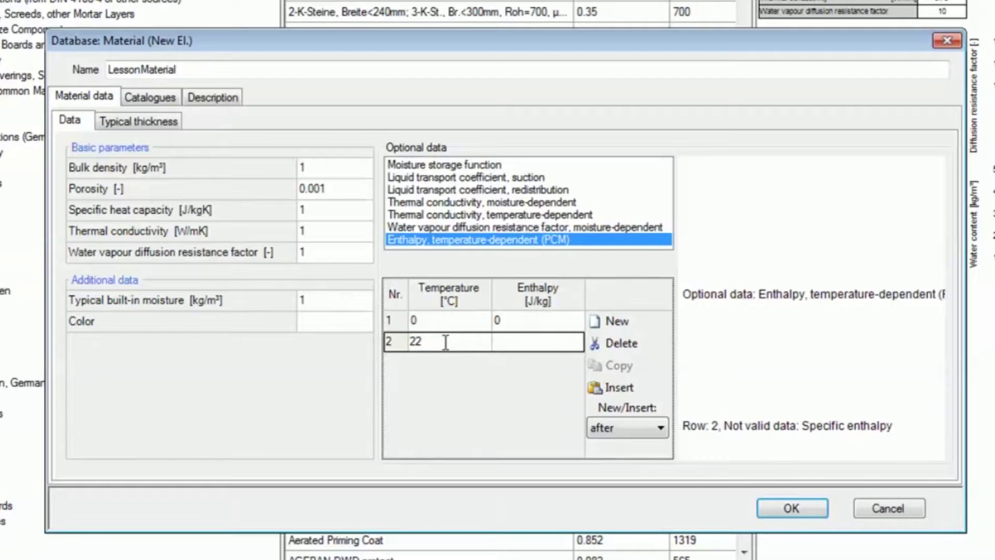
click(507, 342)
text(1)
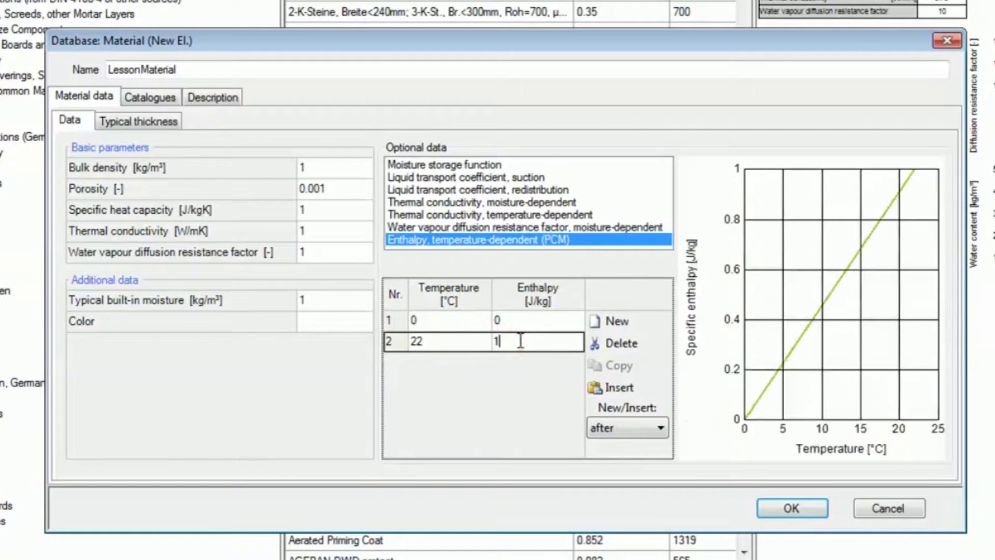
text(000)
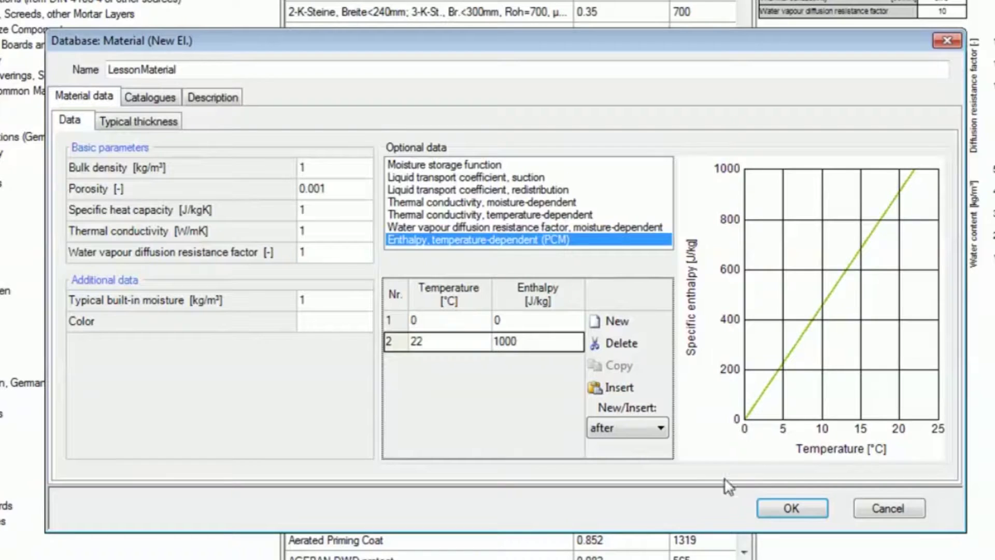
Add a third enthalpy point with a temperature of 22.1 °C and an enthalpy of 10000000 J/kg.
click(619, 322)
text(22.1)
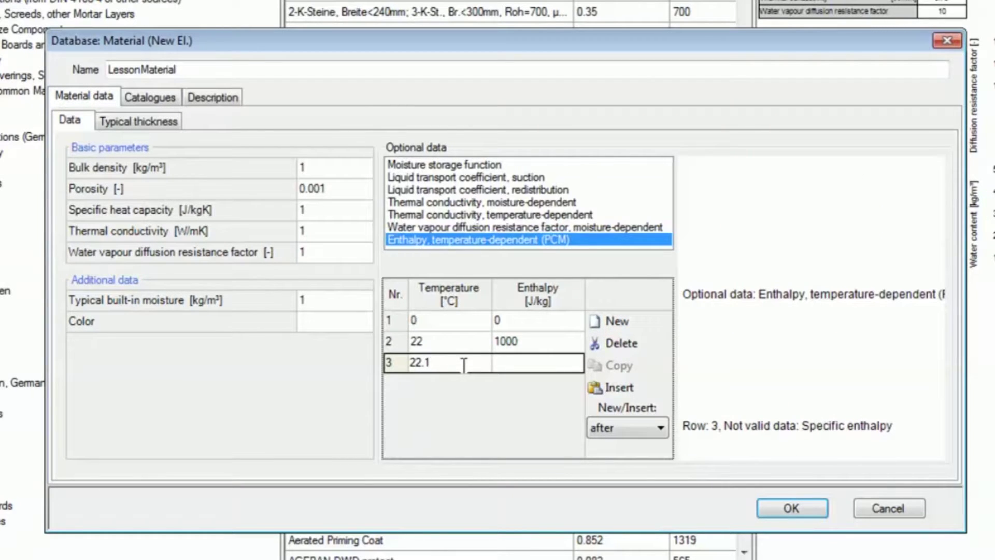
click(519, 363)
text(10000)
text(000)
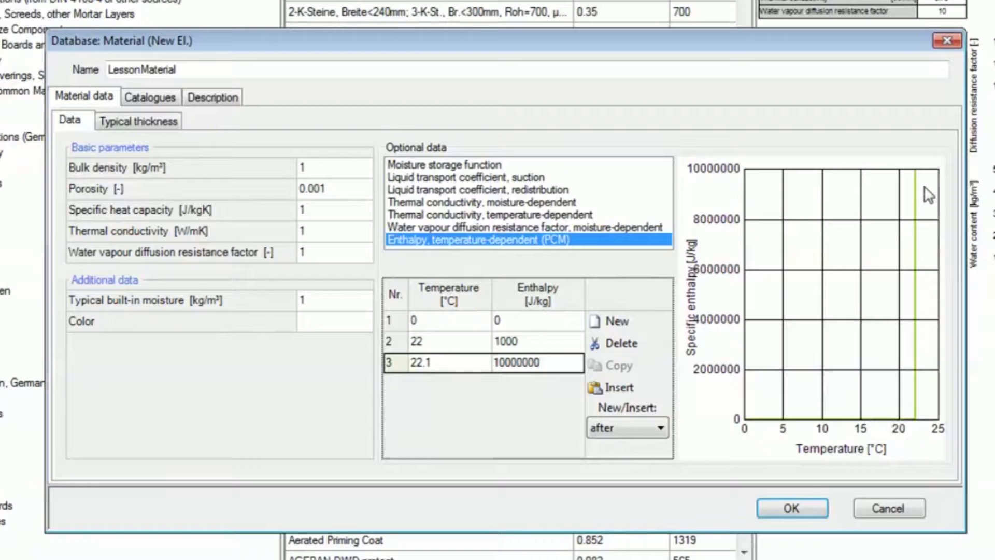
Add a fourth enthalpy point with a temperature of 30 °C and an enthalpy of 10001000 J/kg.
click(613, 323)
text(30)
click(555, 385)
text(10001000)
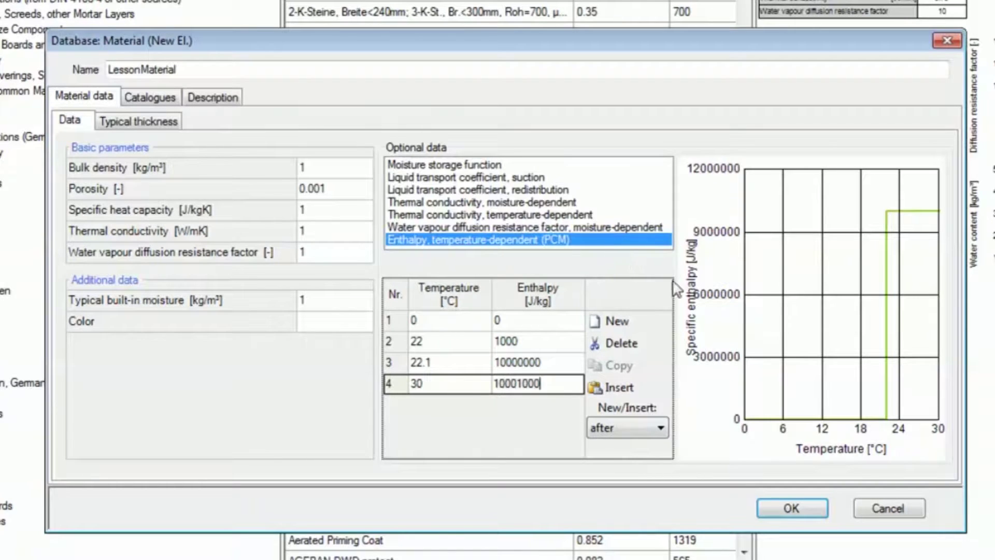
Add a typical thickness of 0.3 m to the material, save it and close the materials database.
click(126, 121)
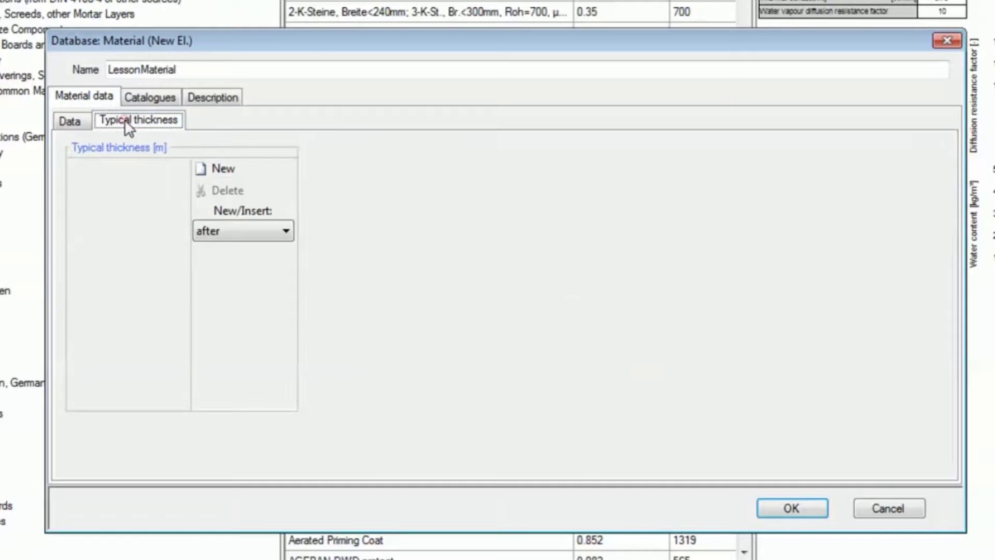
click(234, 170)
text(0.)
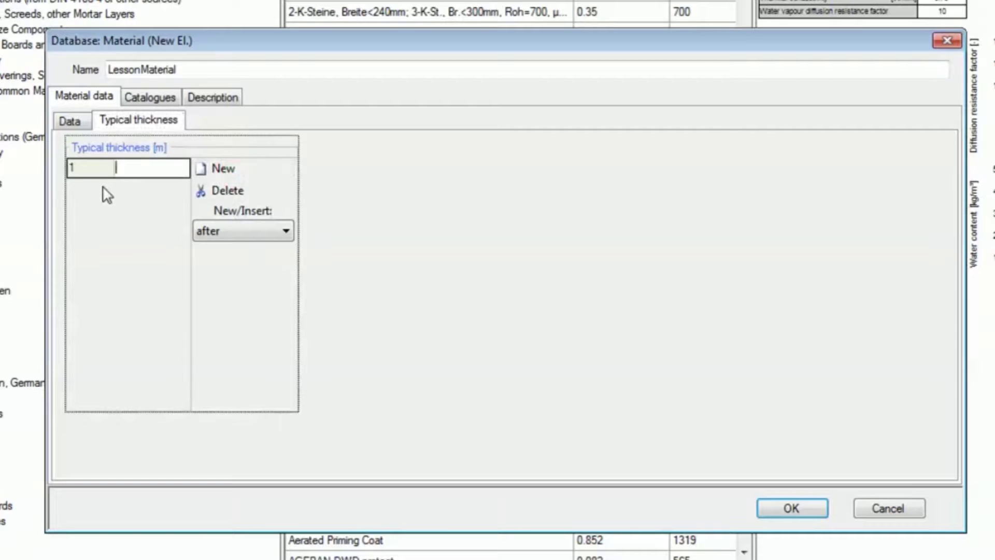
text(3)
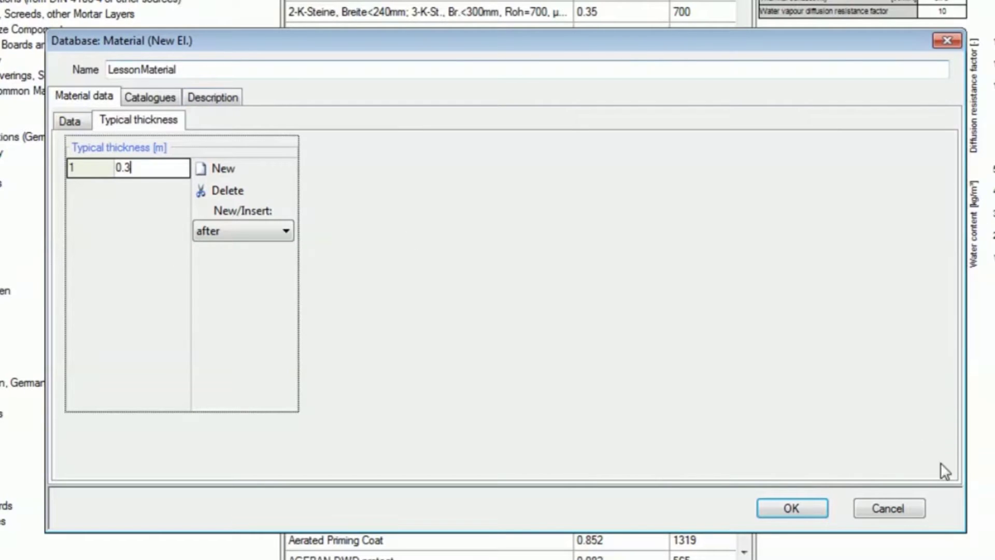
click(803, 506)
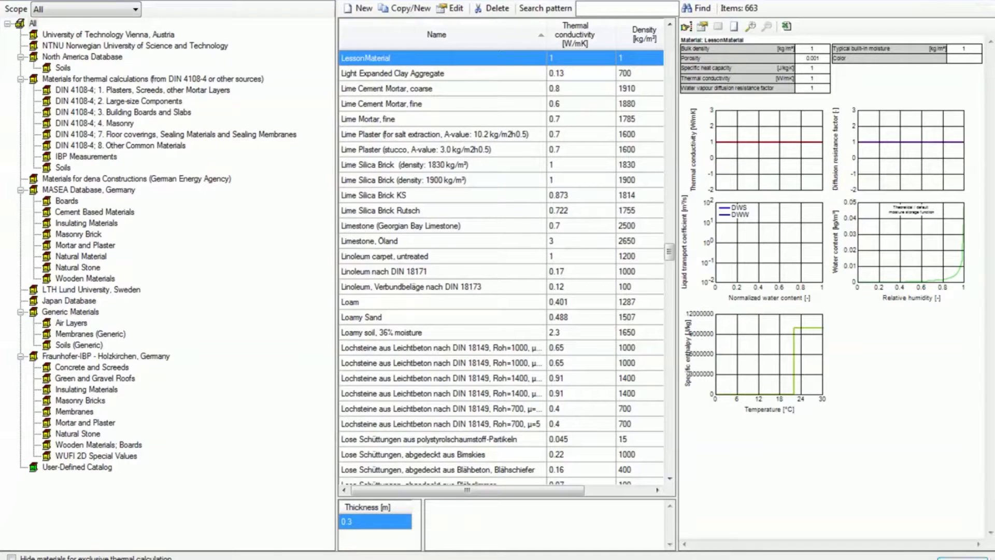
click(988, 2)
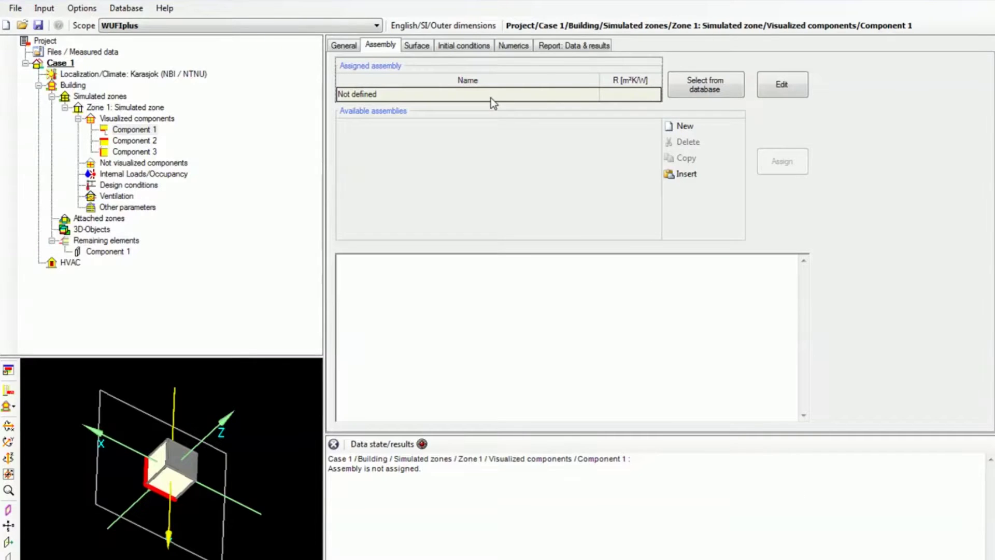
Define an assembly for visualized Component 1 with a single layer of LessonMaterial, using its 0.3 m database thickness.
click(132, 130)
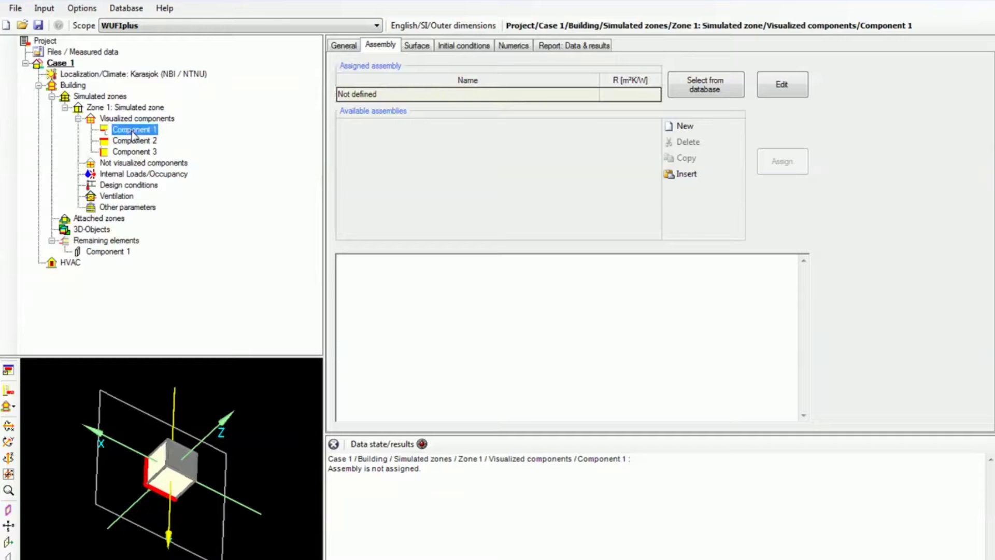
double_click(436, 93)
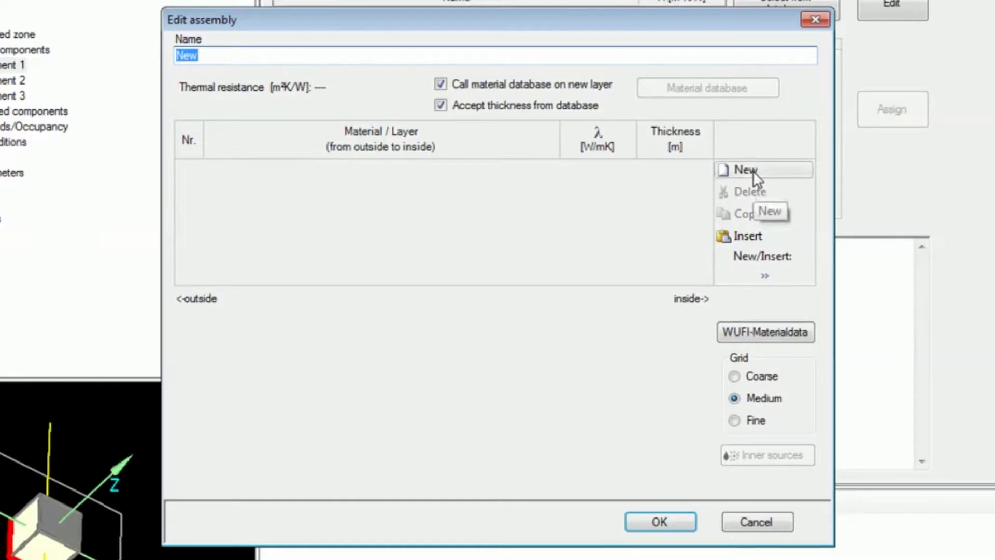
click(756, 173)
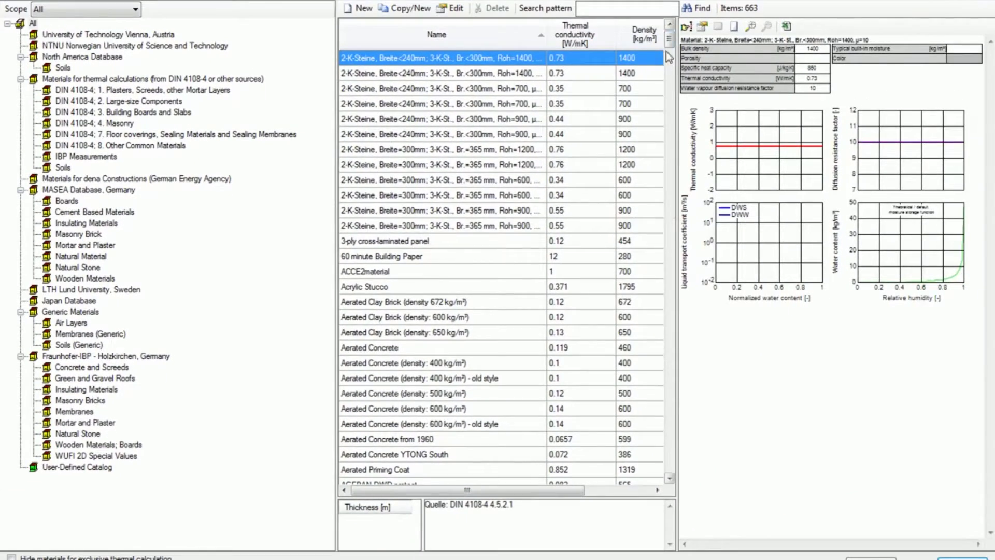
drag(673, 31, 667, 250)
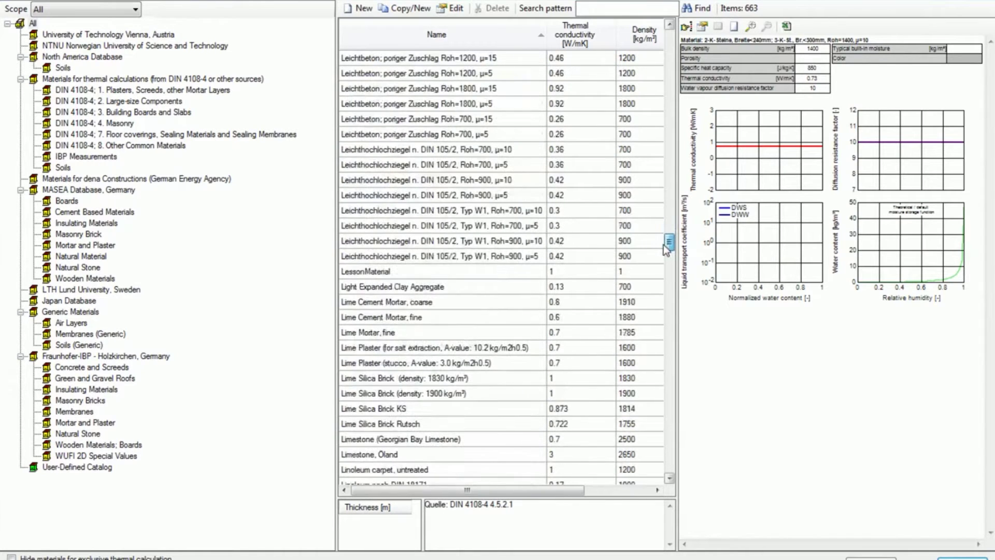
click(386, 270)
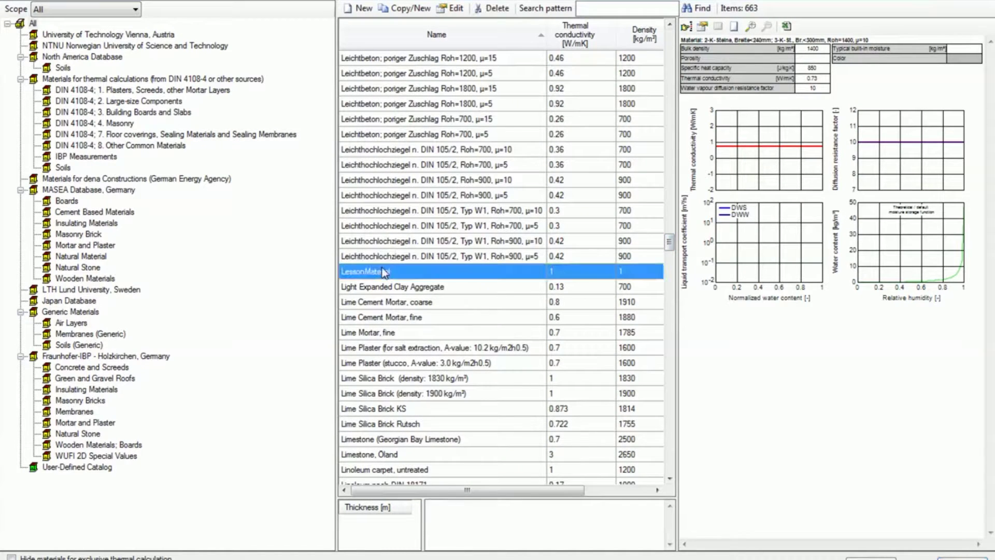
click(871, 559)
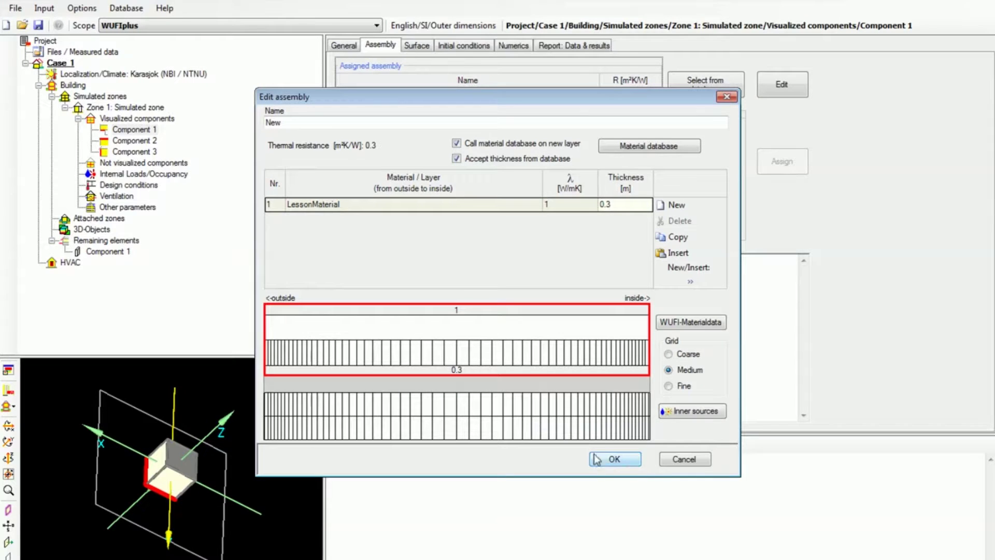
click(614, 459)
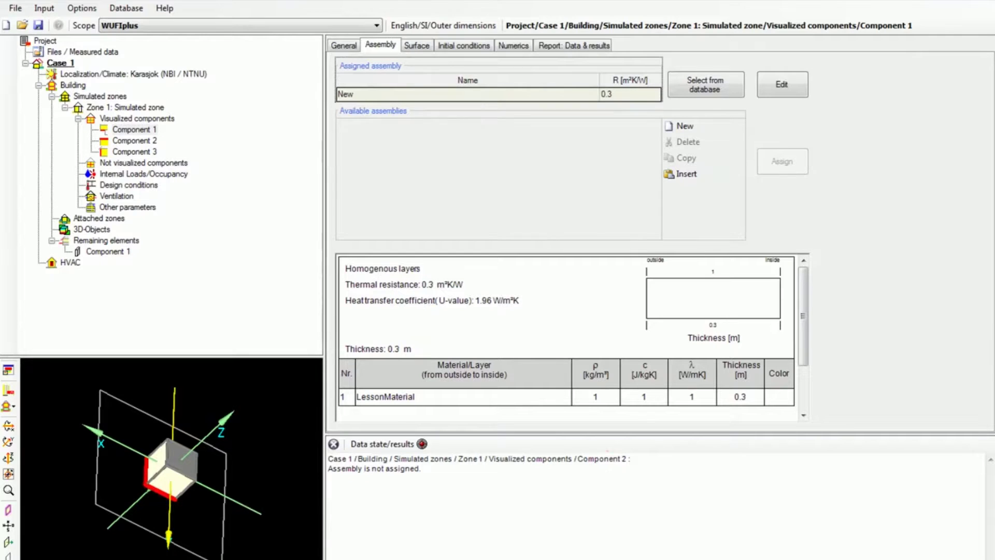
Make Component 1's surface heat transfer resistance user defined, with Rse and Rsi both set to 0 m²K/W.
click(417, 46)
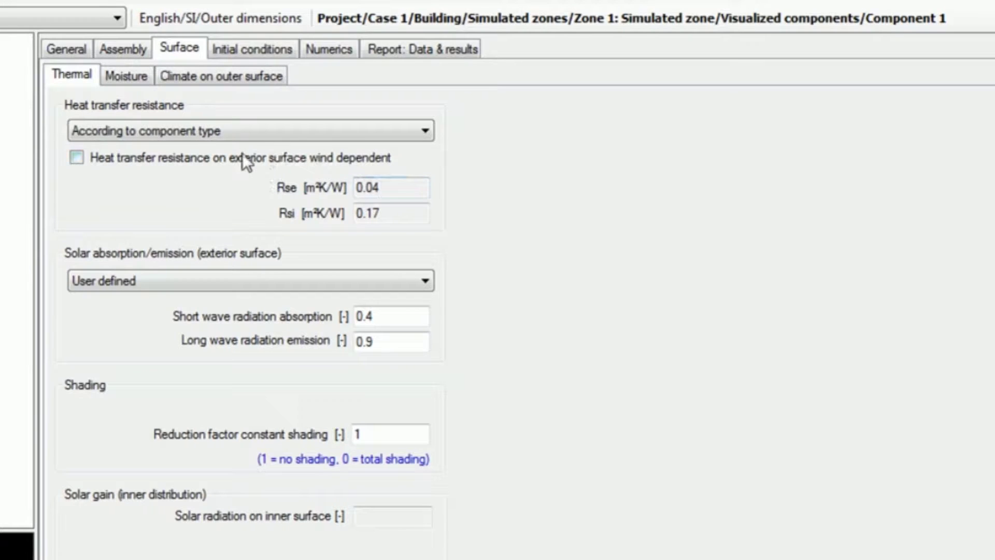
click(307, 133)
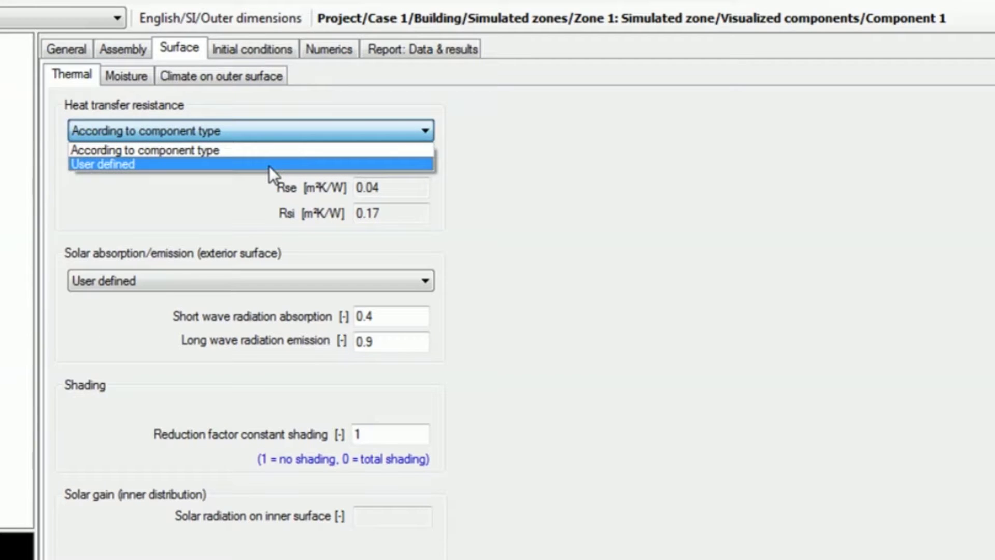
click(269, 165)
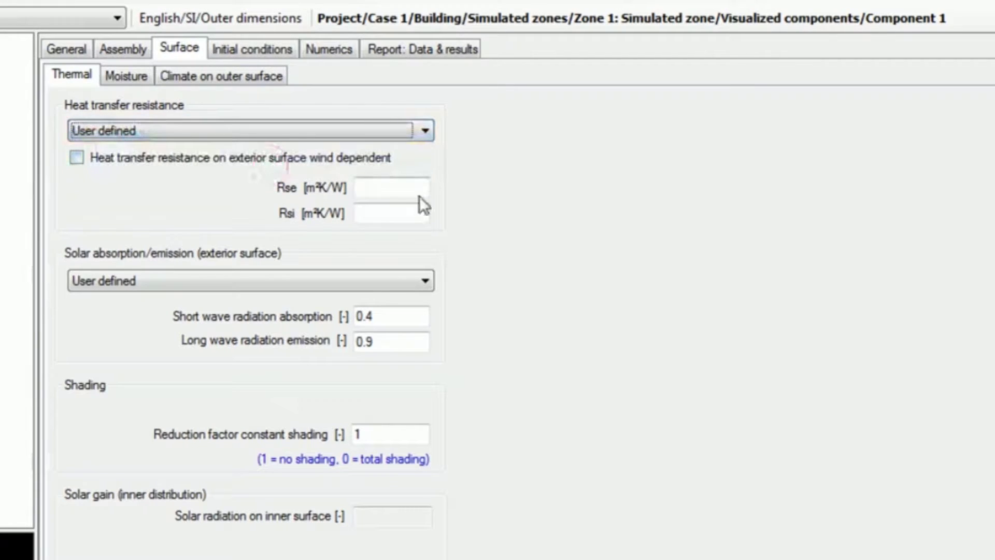
click(392, 188)
text(0)
click(333, 216)
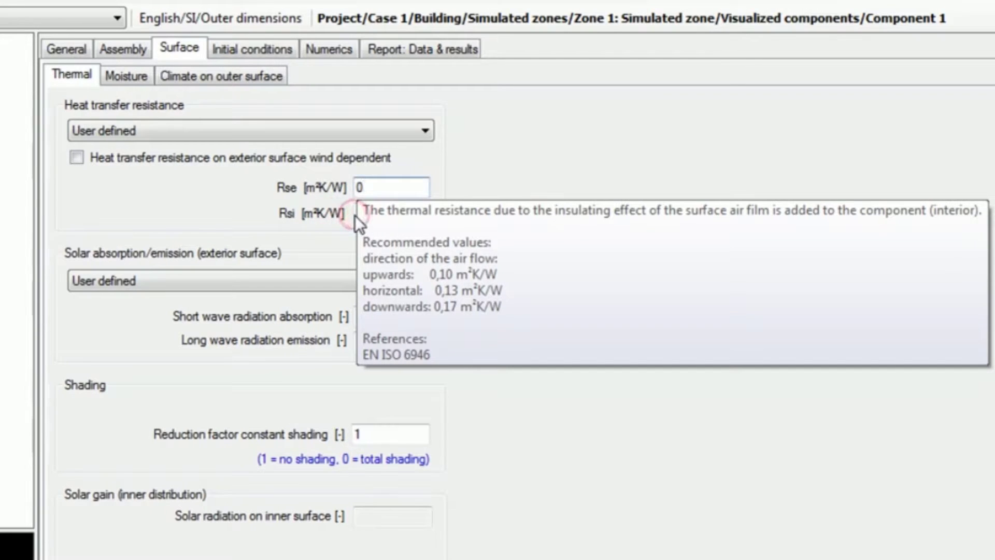
click(356, 214)
text(0)
click(232, 221)
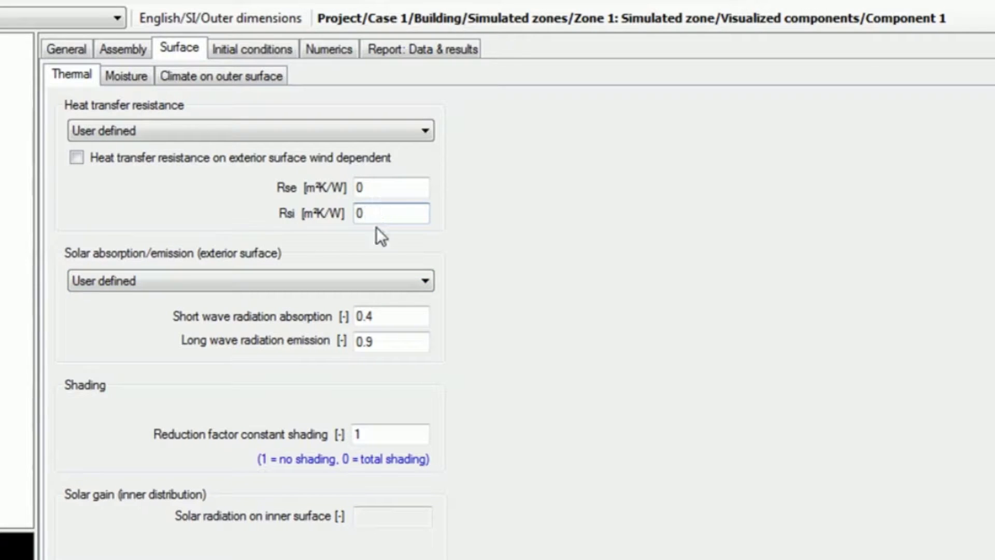
mouse_move(382, 214)
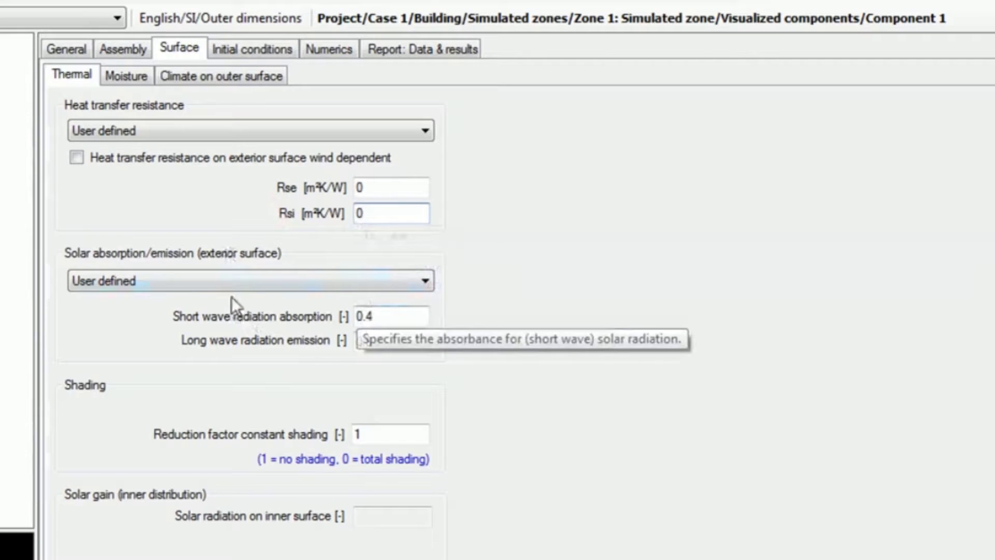
Set Component 1's short wave radiation absorption, long wave radiation emission and constant shading reduction factor to 0.
double_click(366, 317)
text(0)
double_click(377, 339)
text(0)
click(385, 423)
double_click(367, 436)
text(0)
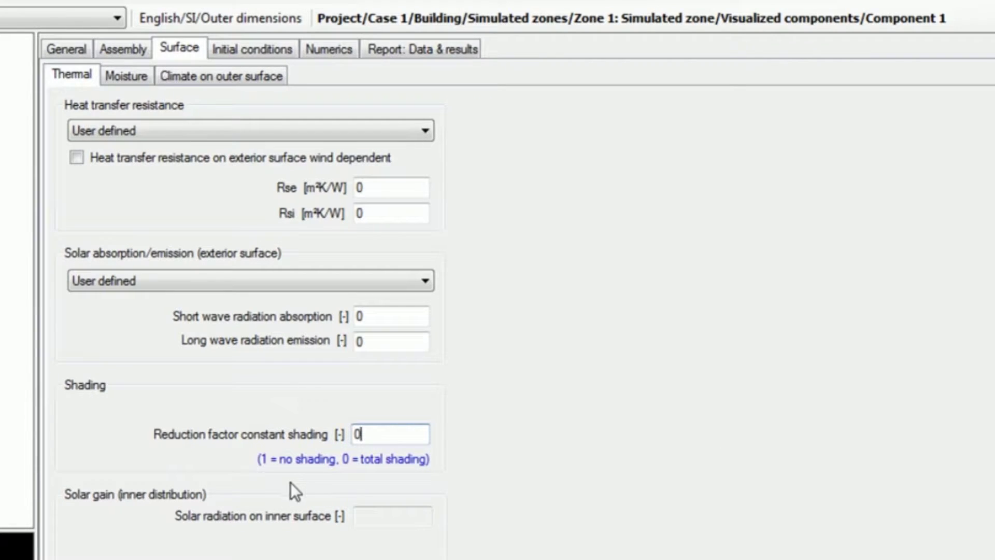
Assign the optional climate "Sine curves: Outside" to Component 1's outer surface.
click(132, 79)
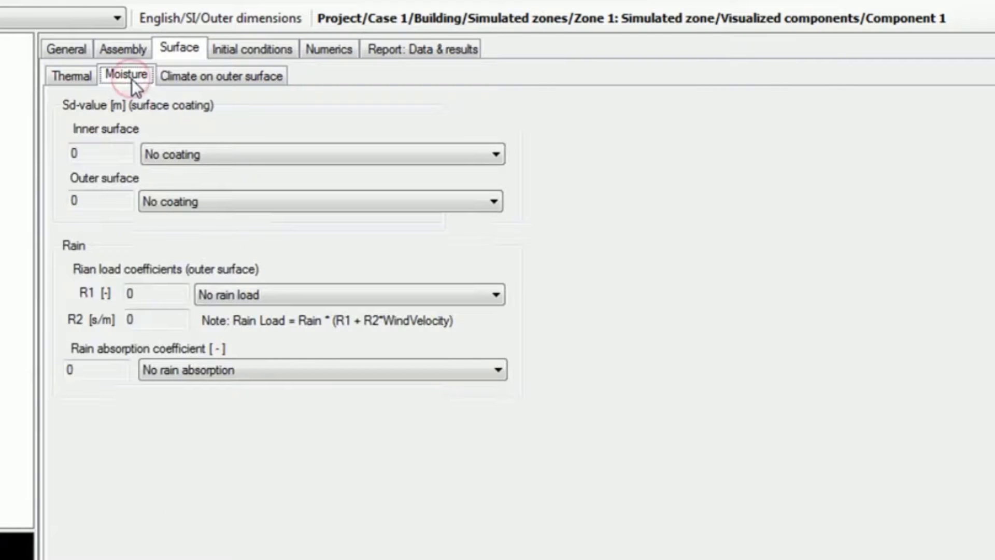
click(195, 76)
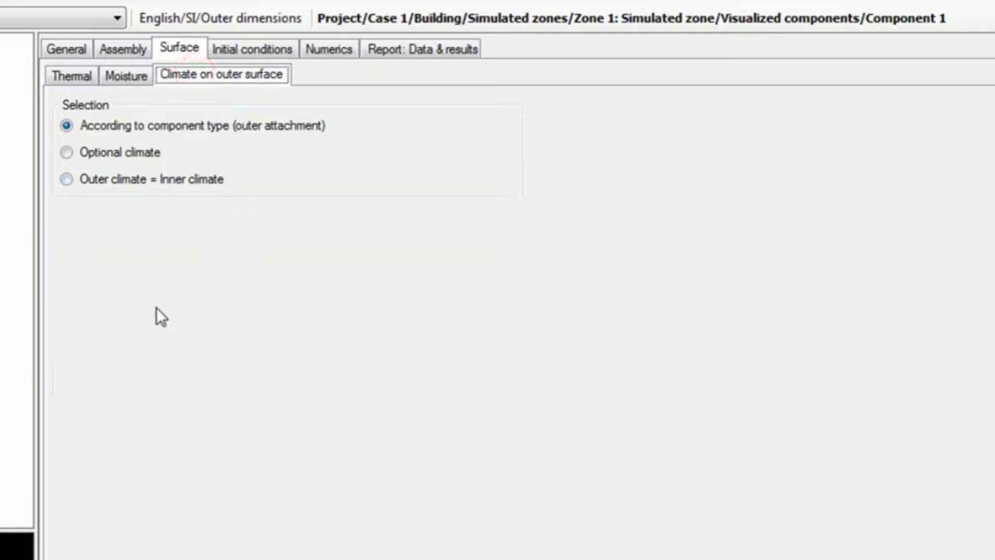
click(143, 155)
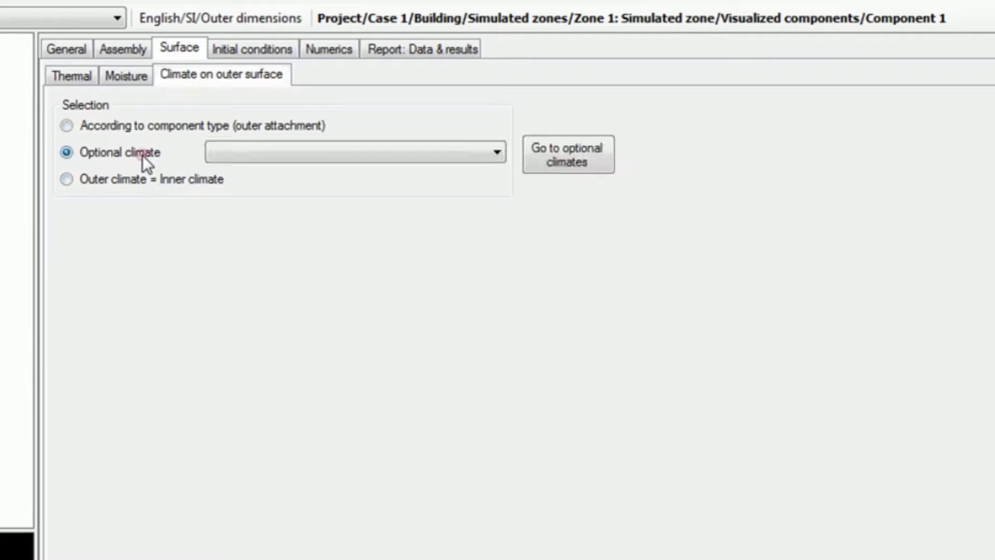
click(260, 150)
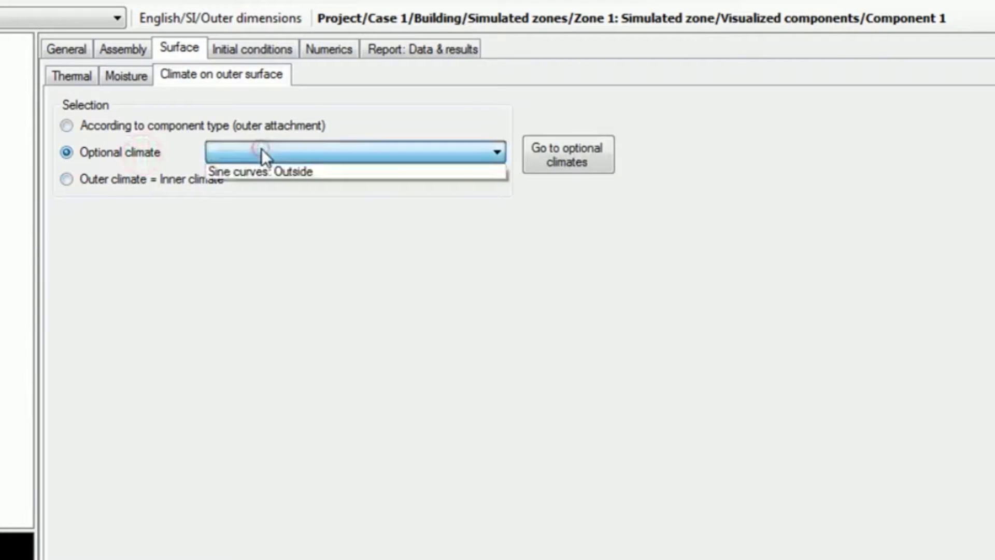
click(284, 171)
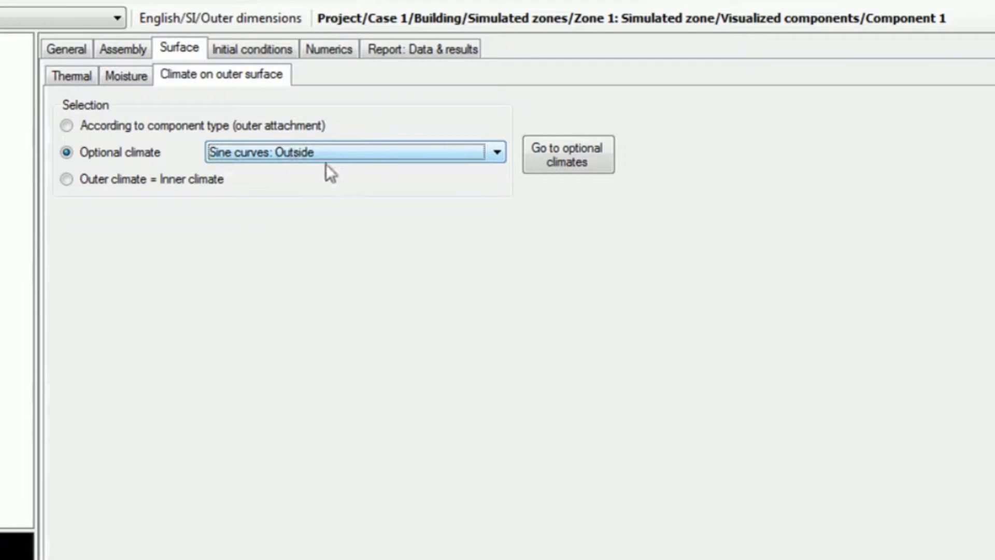
Set the initial temperature in Component 1 to 22 °C.
click(248, 52)
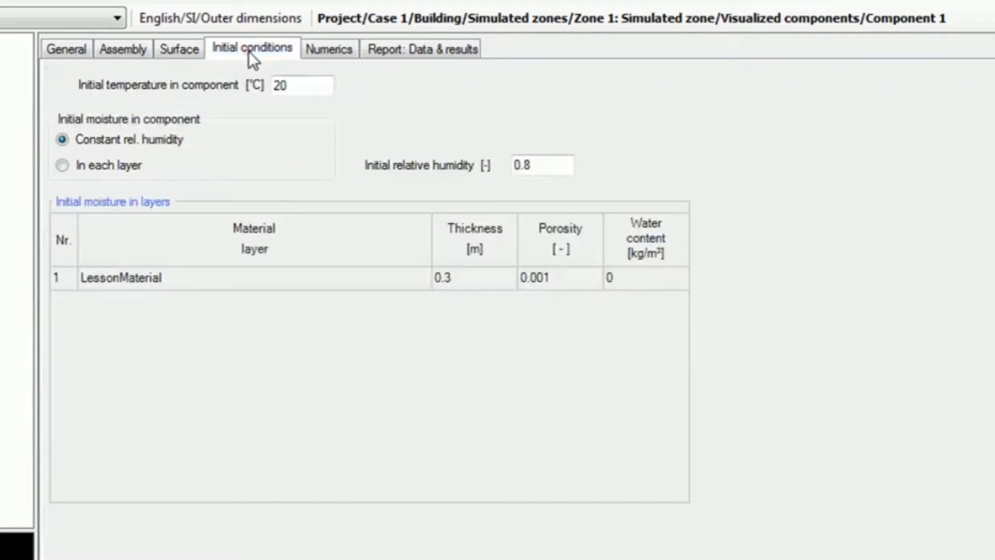
double_click(310, 85)
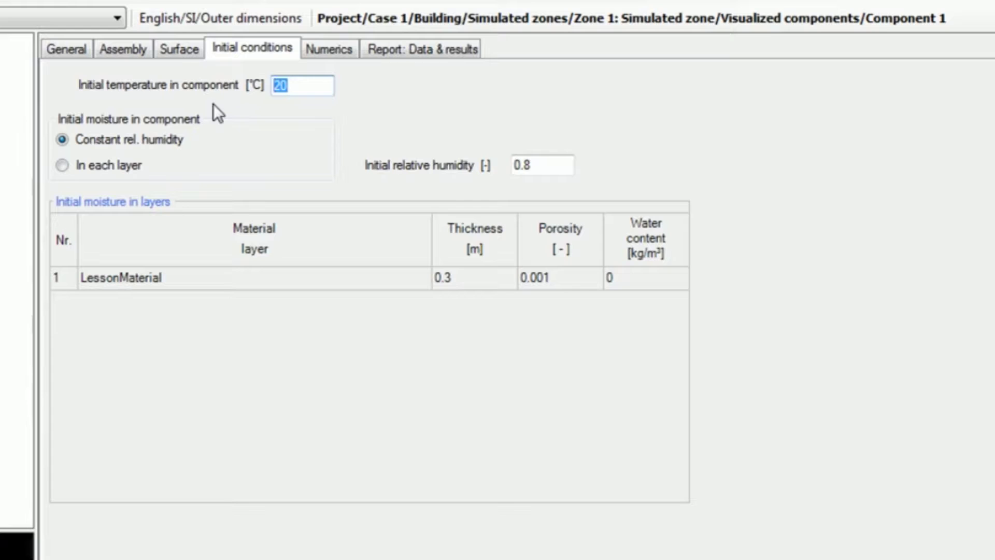
text(22)
Disable the moisture transport calculation for Component 1 and check Case 1's general calculation settings.
click(344, 49)
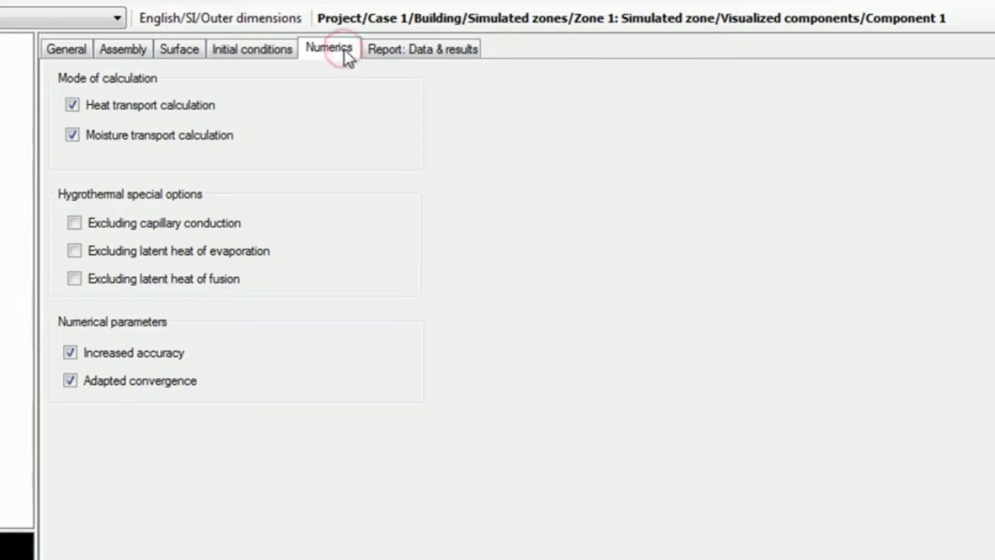
click(175, 134)
click(3, 61)
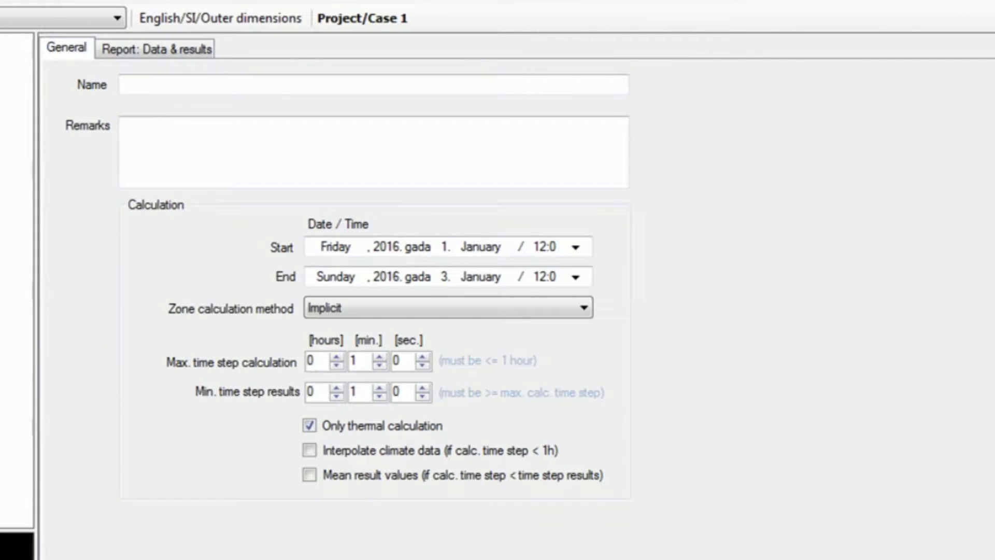
click(3, 173)
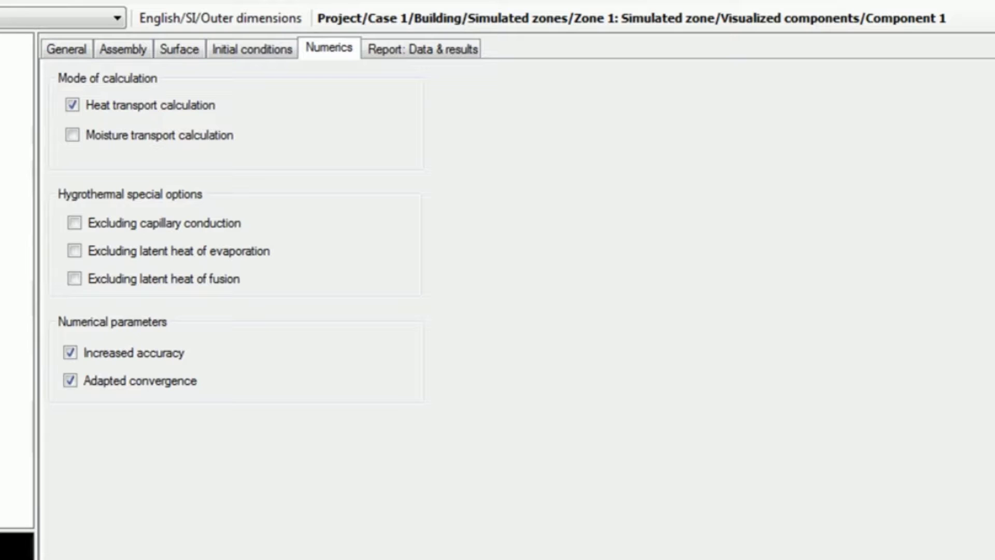
Assign the existing assembly "New" to visualized Component 2.
click(2, 189)
click(72, 43)
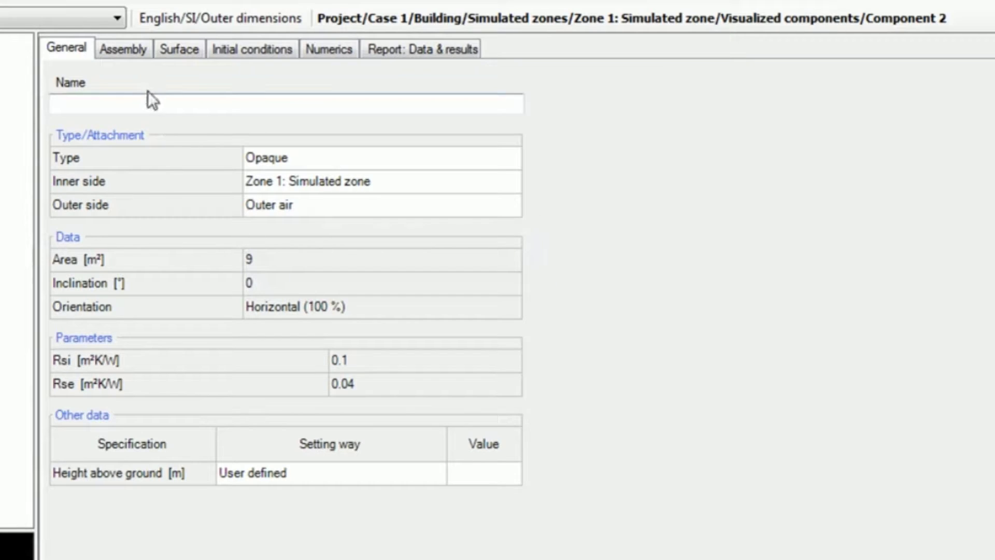
click(133, 51)
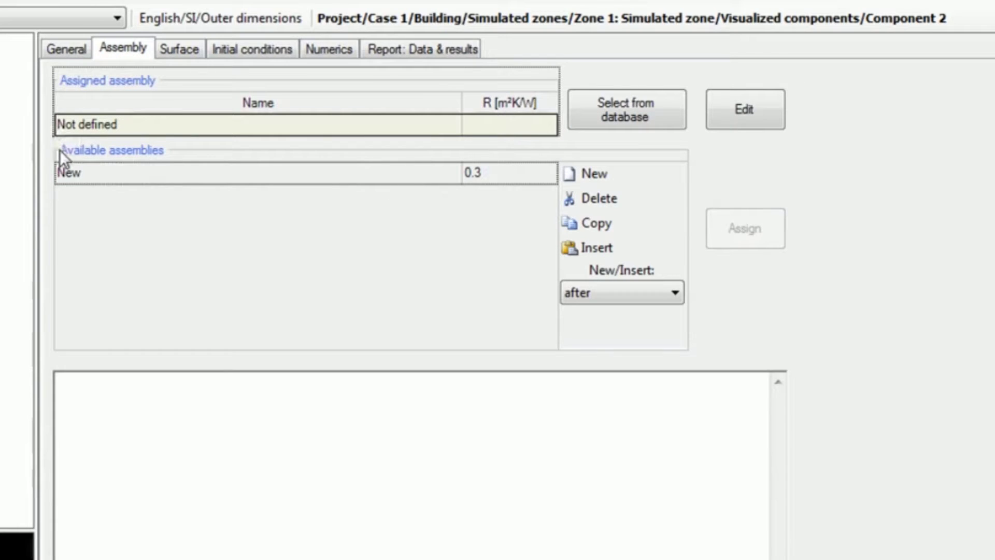
double_click(118, 174)
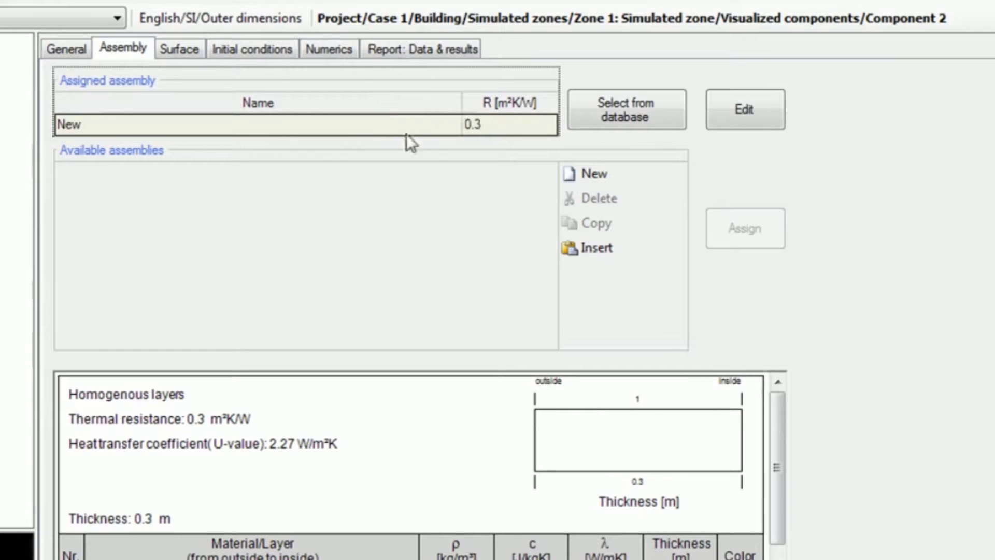
Set the climate on Component 2's outer surface to the optional climate "Sine curves: Outside".
click(179, 49)
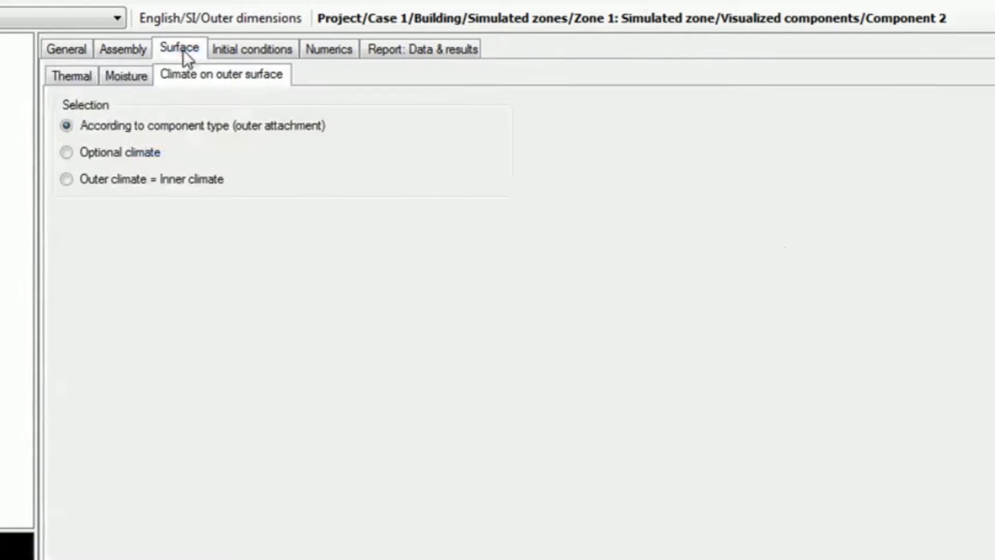
click(116, 155)
click(323, 155)
click(293, 165)
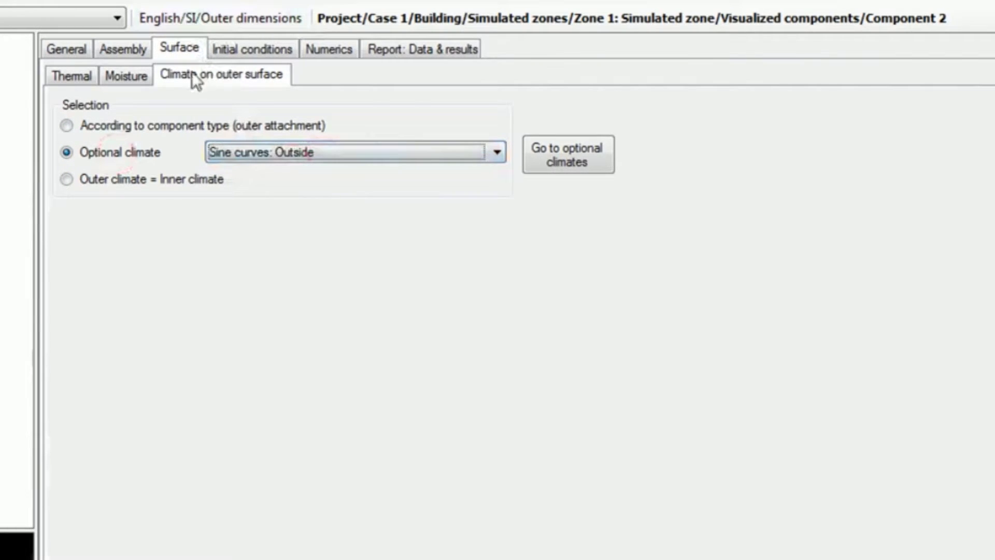
Switch Component 2's heat transfer resistance to user defined and enter 0 m²K/W for both Rse and Rsi.
click(136, 78)
click(76, 74)
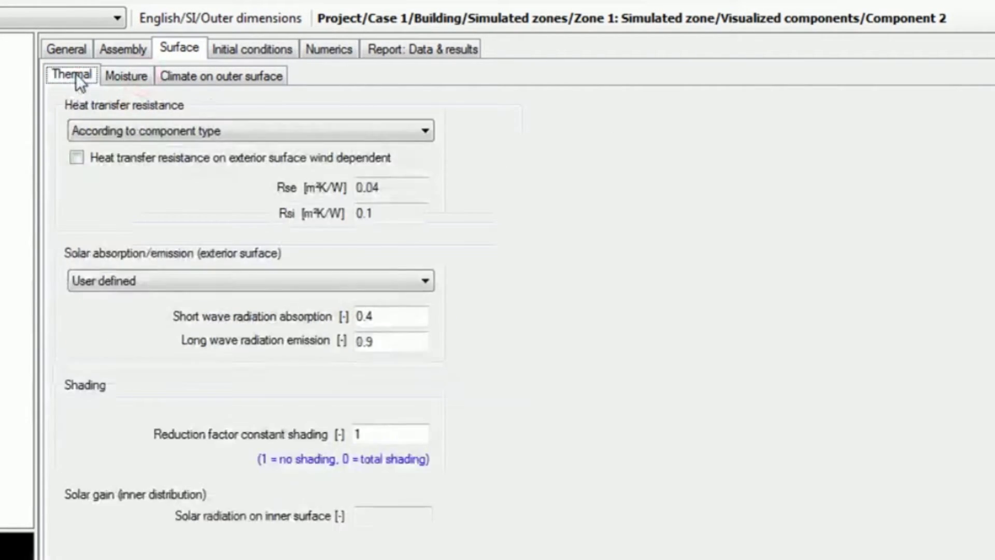
click(345, 127)
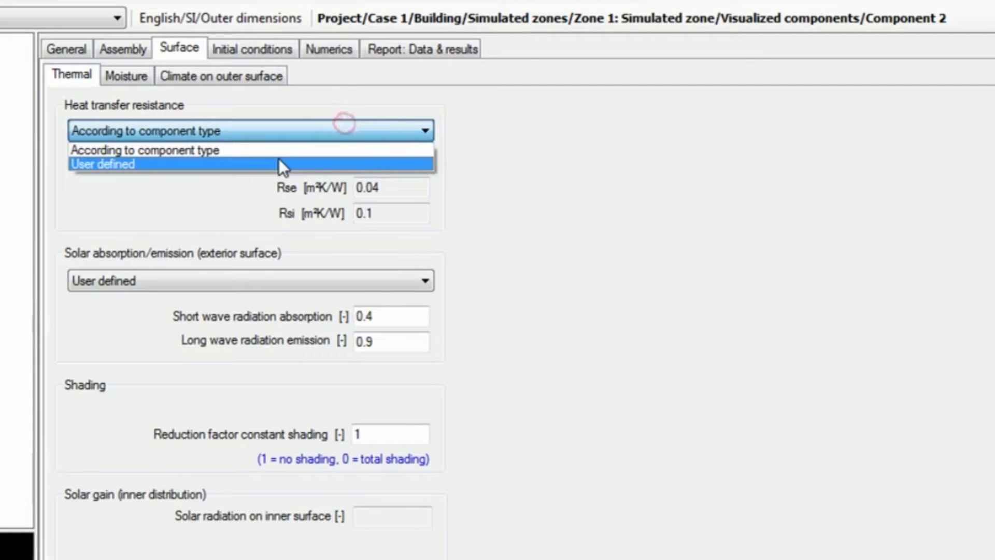
click(280, 161)
click(357, 188)
text(0)
click(357, 213)
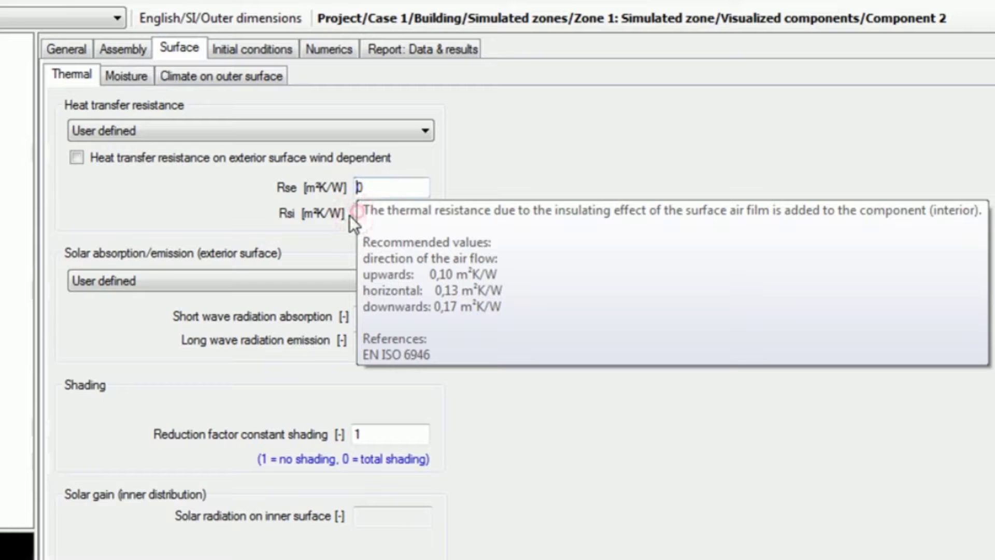
click(450, 174)
click(387, 214)
text(0)
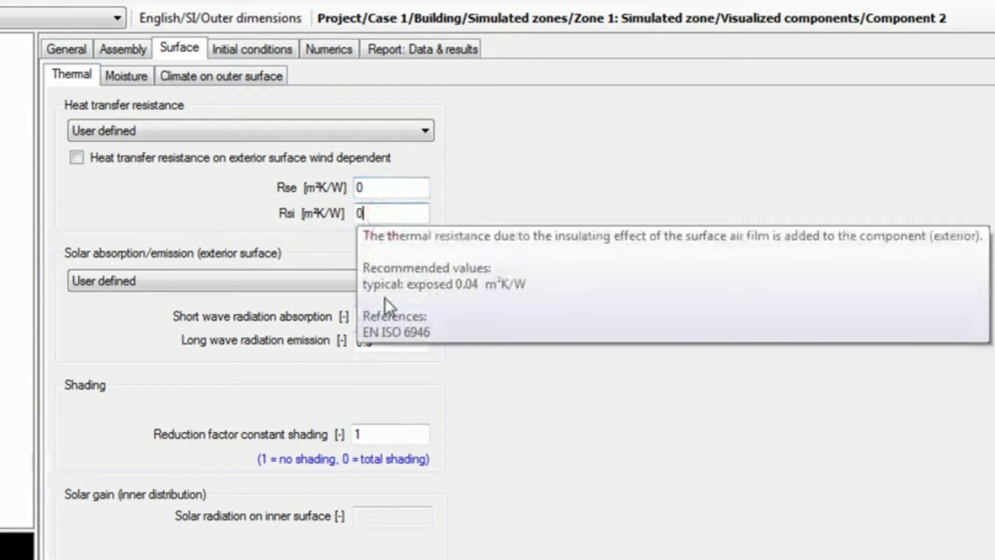
click(297, 261)
Set Component 2's constant shading reduction factor, long wave radiation emission and short wave radiation absorption to 0.
double_click(376, 428)
text(0)
double_click(368, 341)
text(0)
double_click(395, 315)
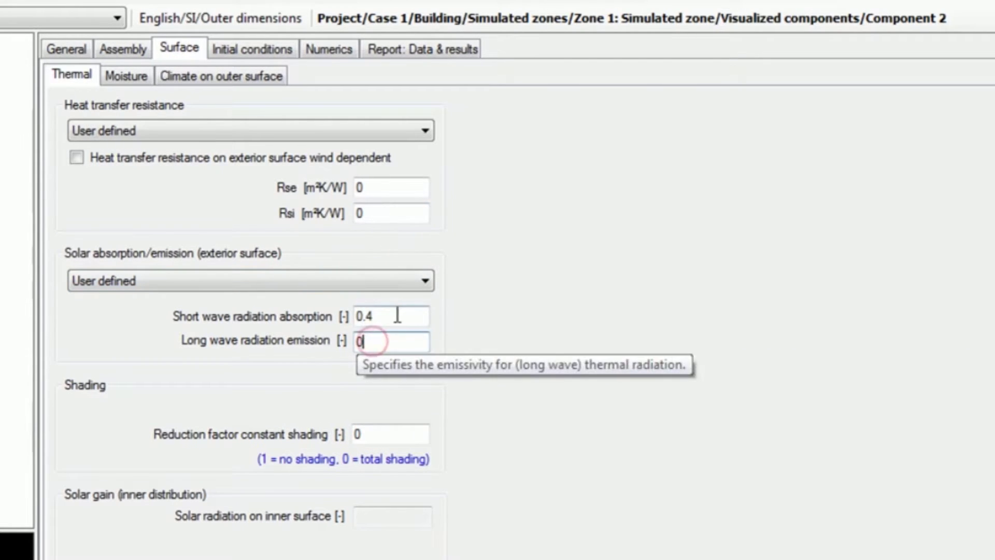
text(0)
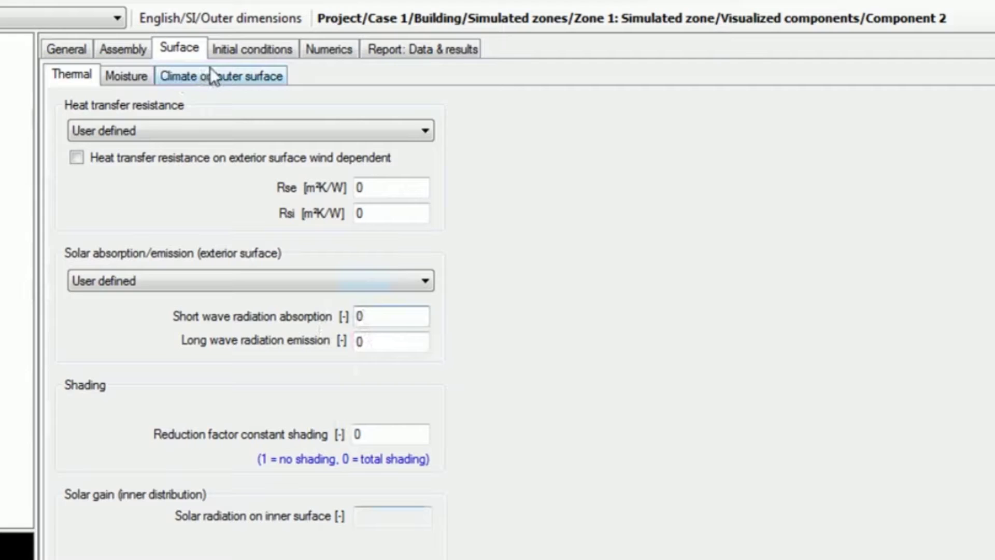
Set Component 2's initial temperature to 22 °C.
click(228, 50)
double_click(293, 82)
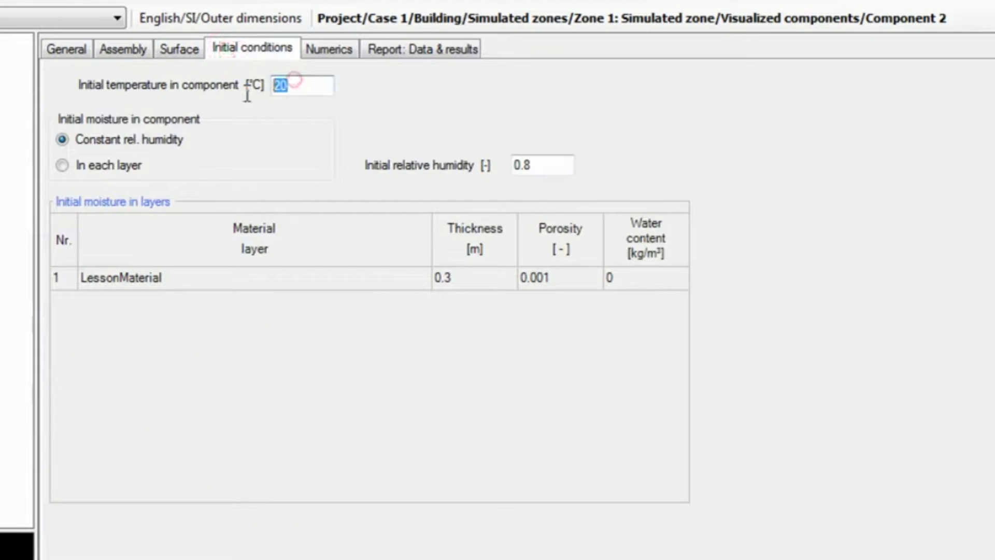
text(22)
click(171, 515)
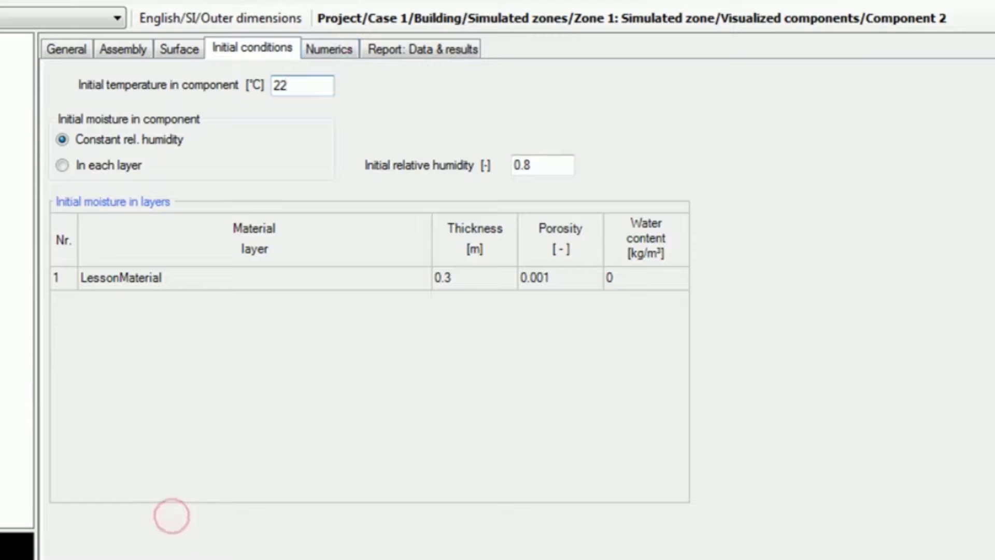
Assign the existing assembly "New" to visualized Component 3.
click(83, 49)
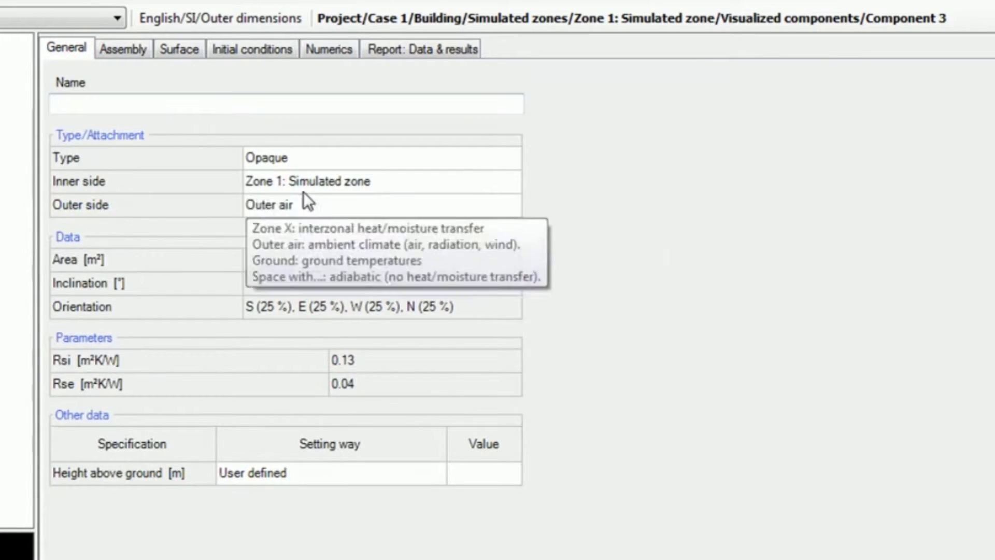
click(127, 47)
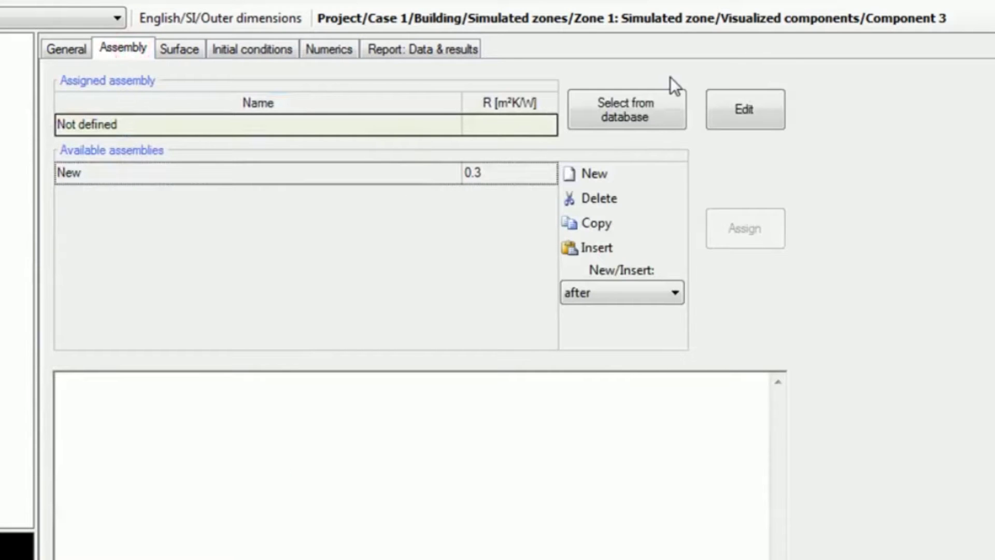
double_click(200, 175)
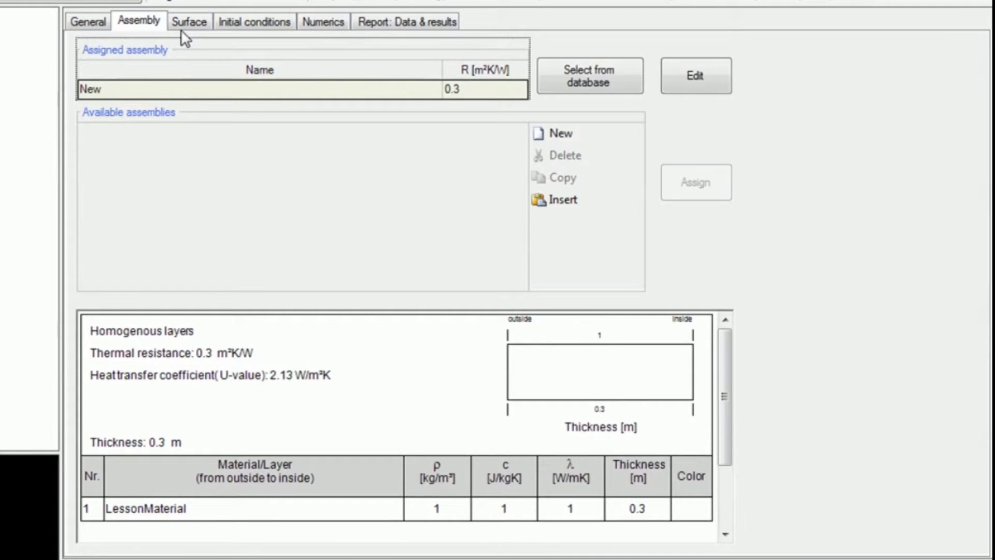
Switch Component 3's heat transfer resistance to user defined and enter 0 m²K/W for both Rse and Rsi.
click(181, 28)
click(265, 97)
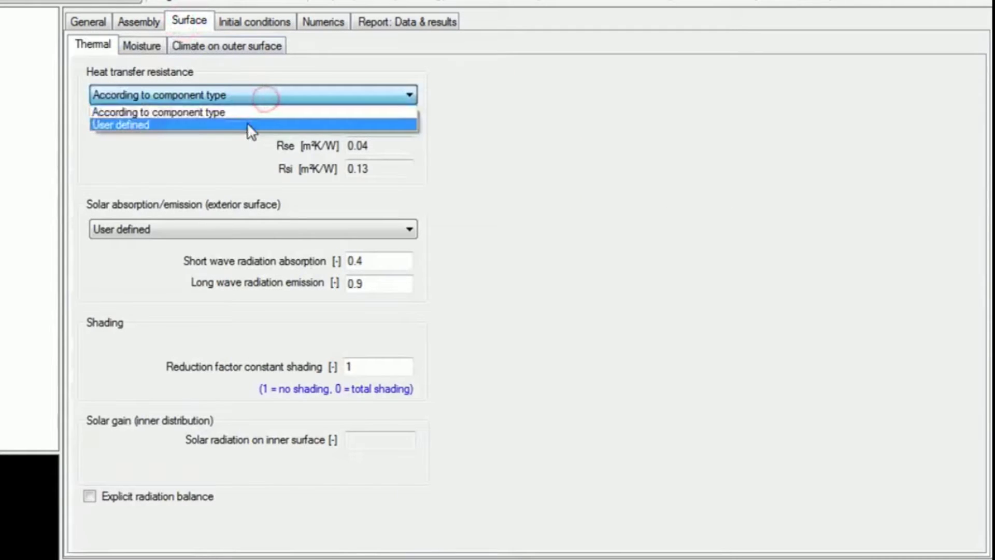
click(247, 124)
click(392, 147)
text(0)
click(402, 168)
text(0)
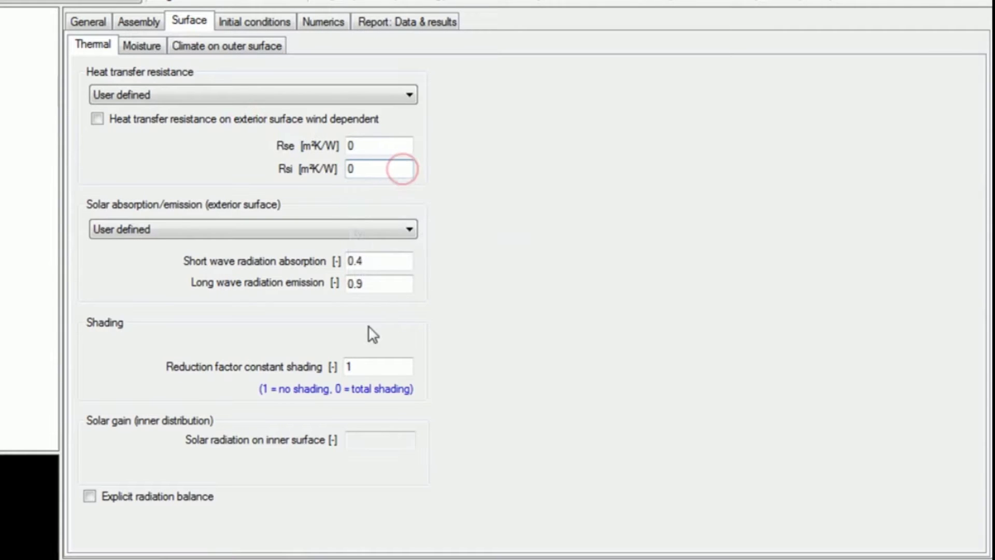
Set Component 3's short wave radiation absorption, long wave radiation emission and constant shading reduction factor to 0.
click(378, 251)
click(369, 263)
key(BackSpace)
key(BackSpace)
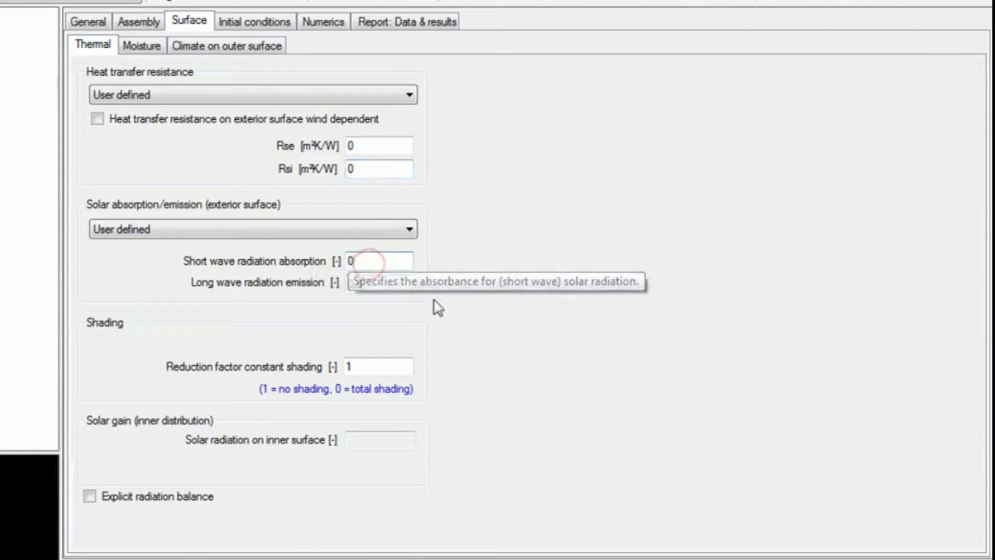
click(396, 285)
key(BackSpace)
key(BackSpace)
click(374, 371)
key(BackSpace)
text(0)
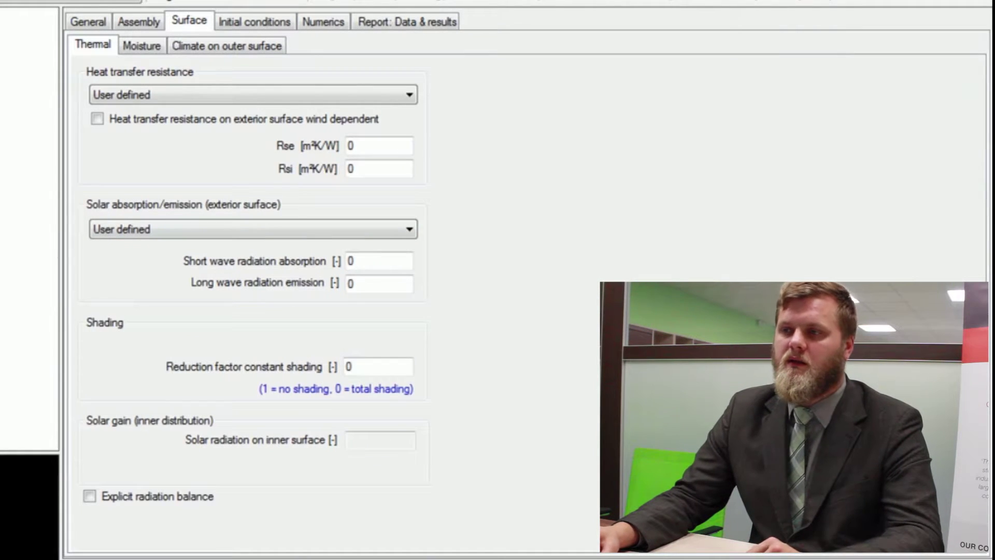
Set the climate on Component 3's outer surface to the optional climate "Sine curves: Outside".
click(179, 48)
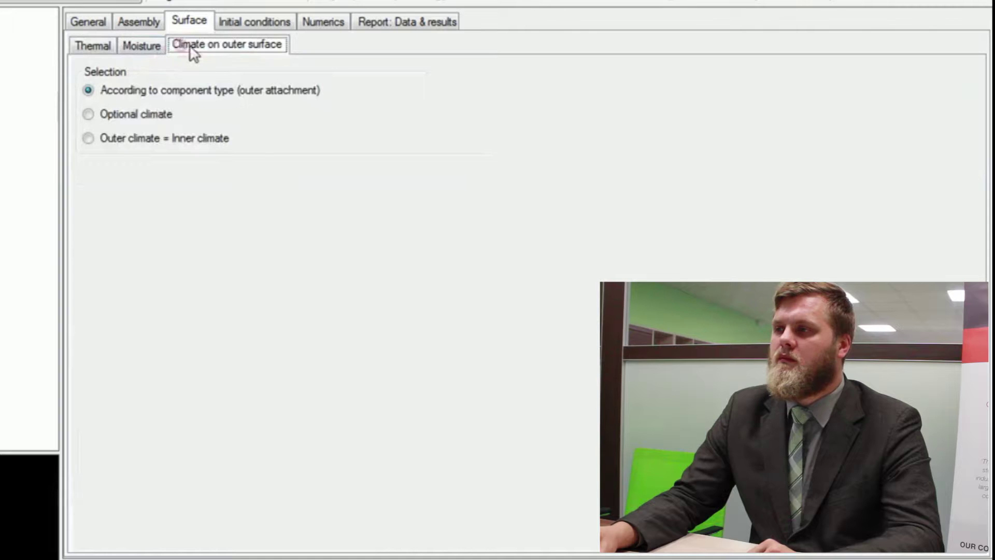
click(124, 120)
click(261, 112)
click(272, 131)
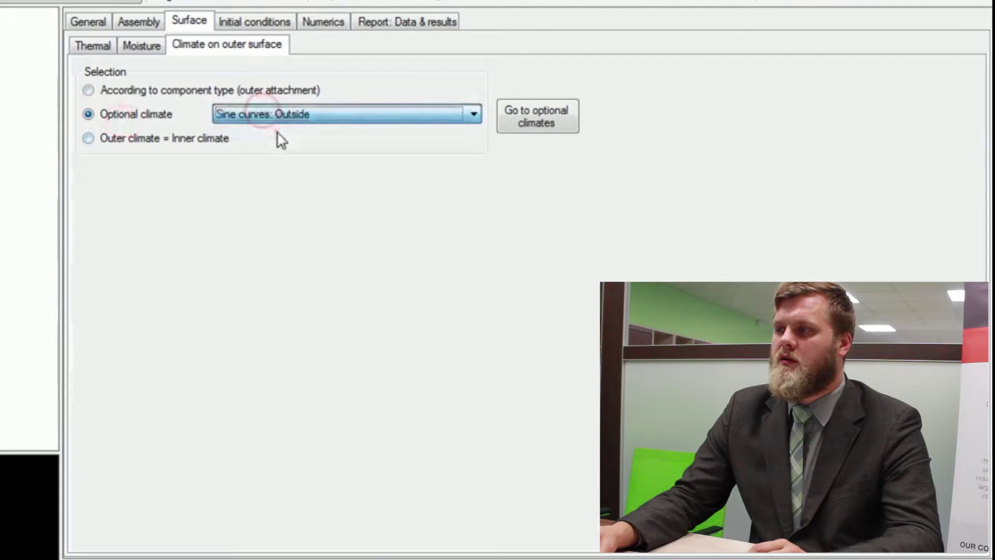
Set Component 3's initial temperature to 22 °C and open its numerical settings.
click(256, 24)
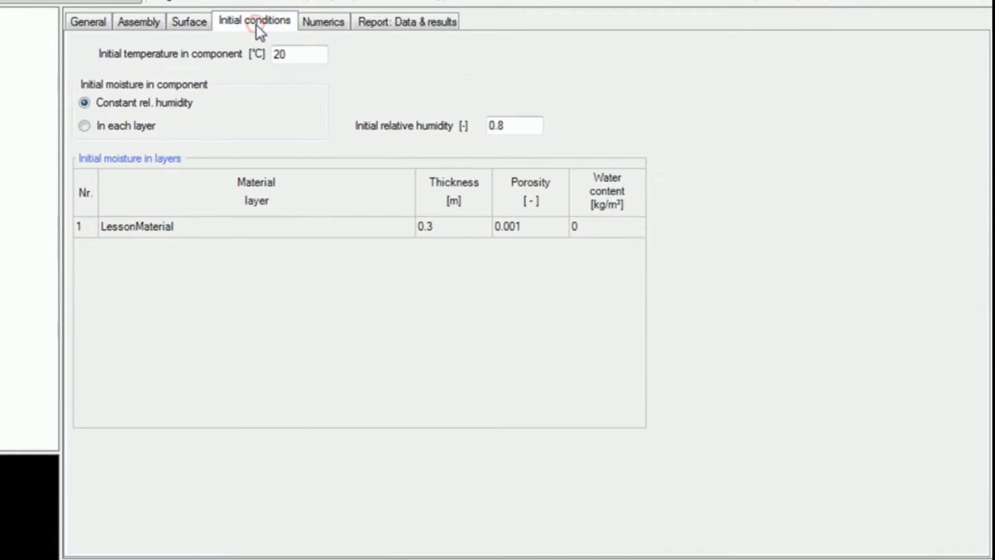
drag(300, 54, 213, 60)
text(22)
click(367, 62)
click(315, 20)
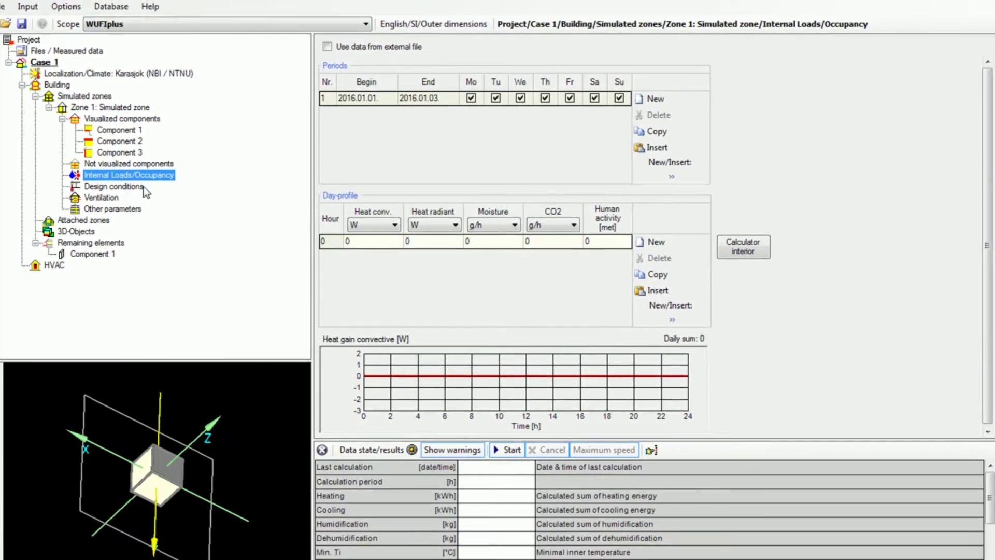
Set the minimal design temperature of Zone 1 to 22 °C in the day profile.
click(141, 186)
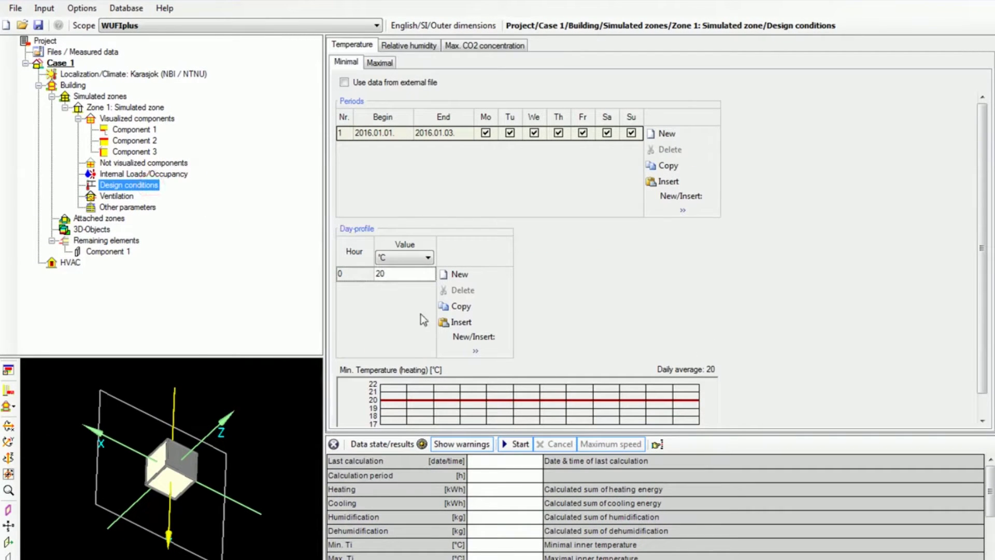
click(402, 272)
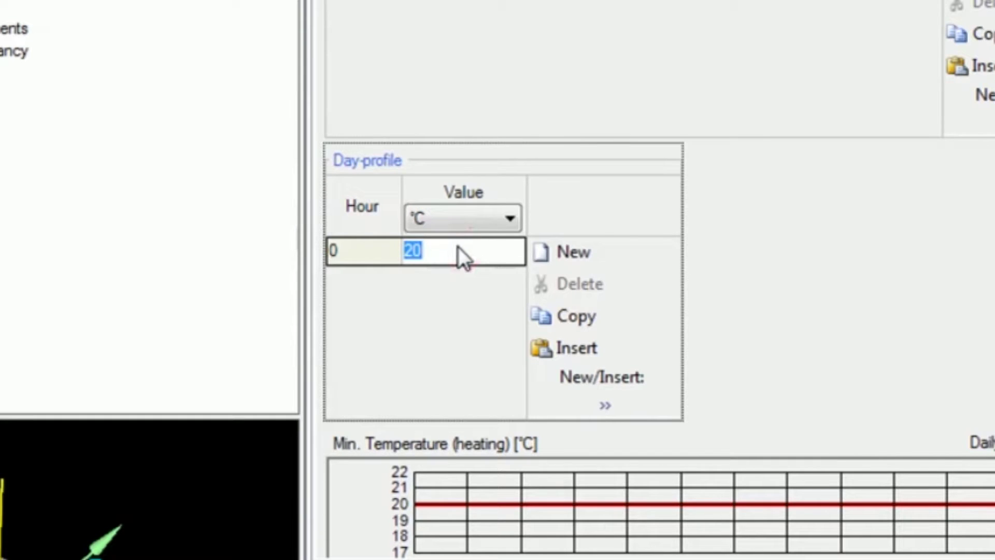
double_click(447, 246)
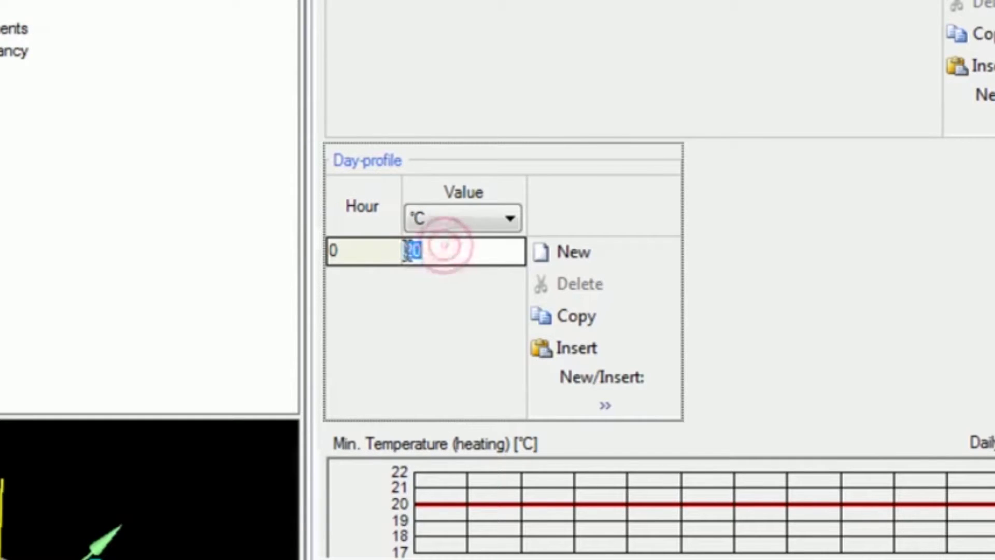
text(22)
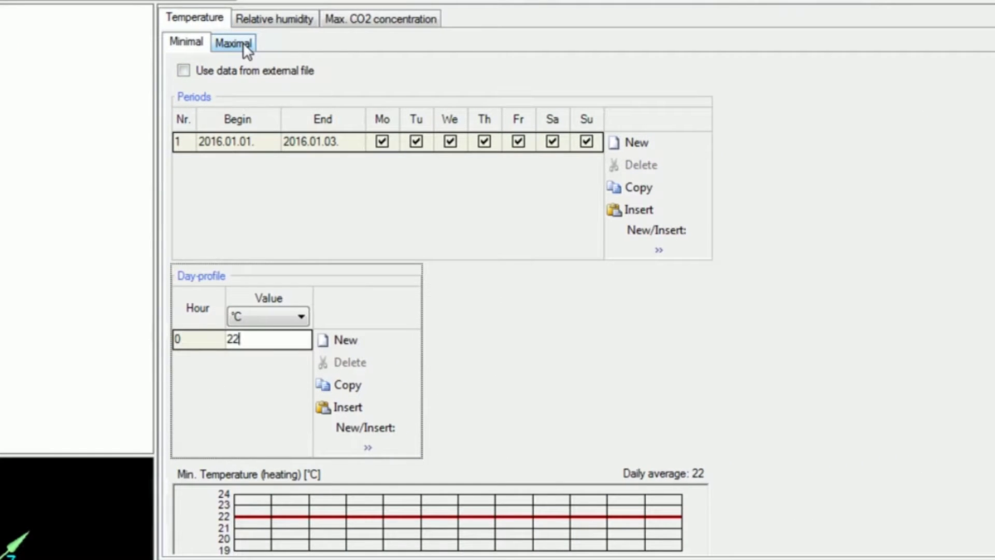
Set the maximal design temperature of Zone 1 to 22 °C and check the relative humidity design conditions.
click(243, 42)
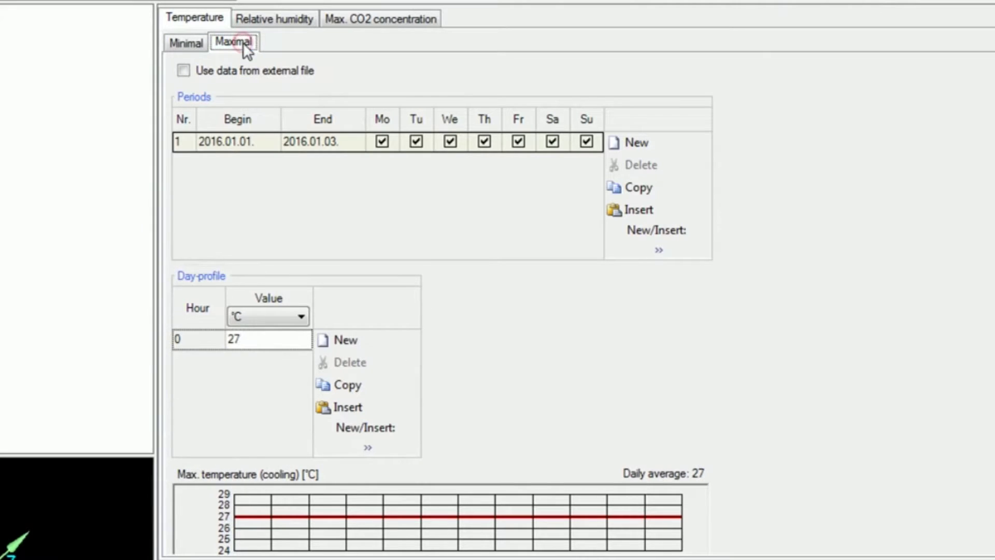
click(257, 347)
text(22)
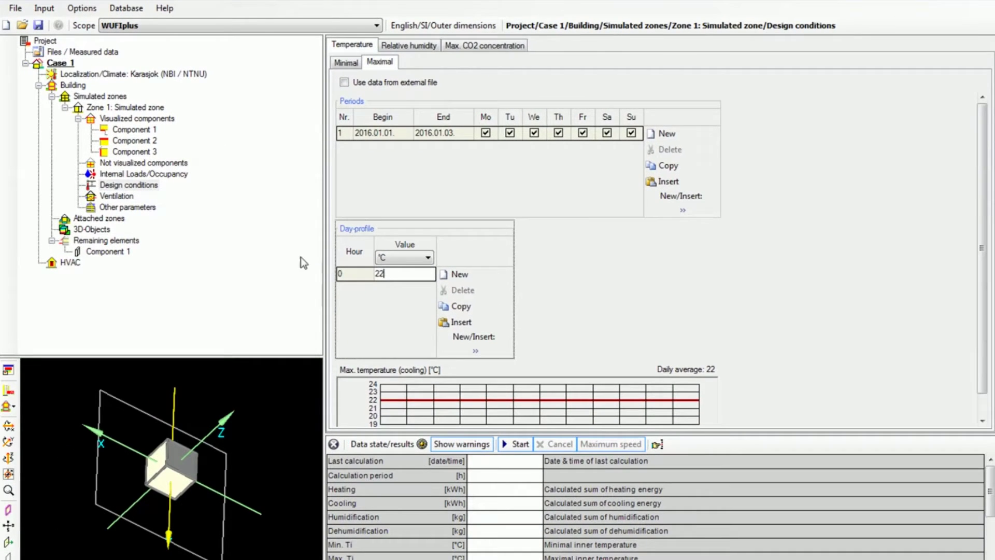
click(304, 263)
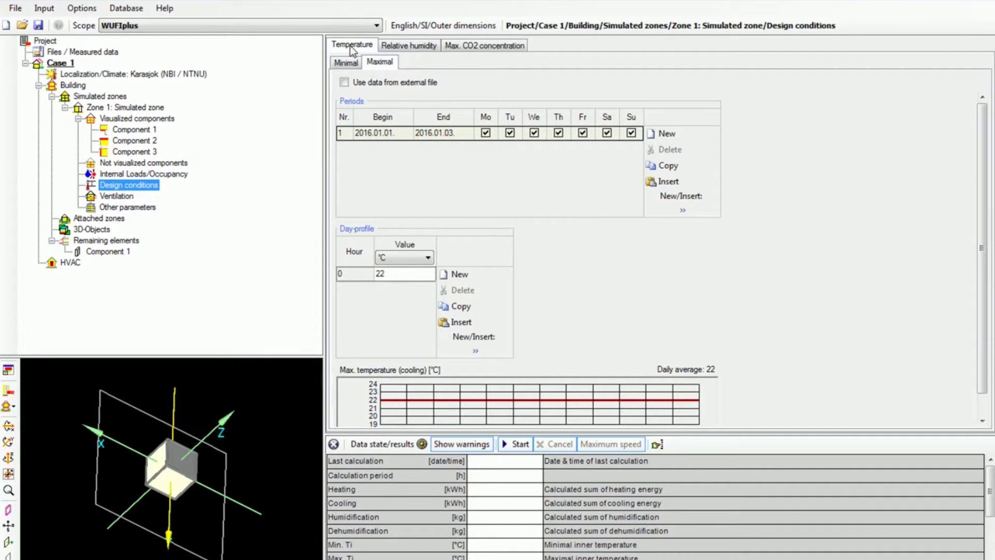
click(409, 48)
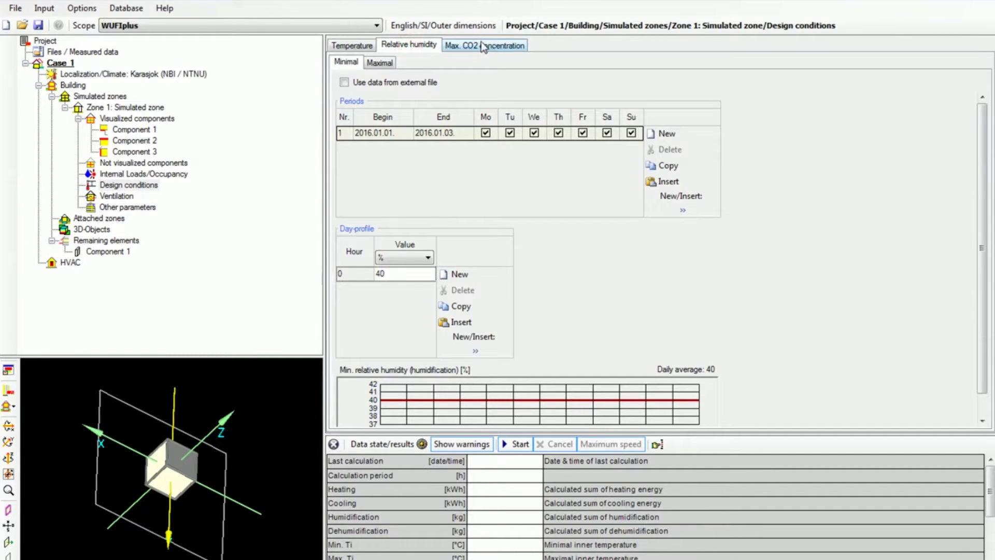
click(362, 49)
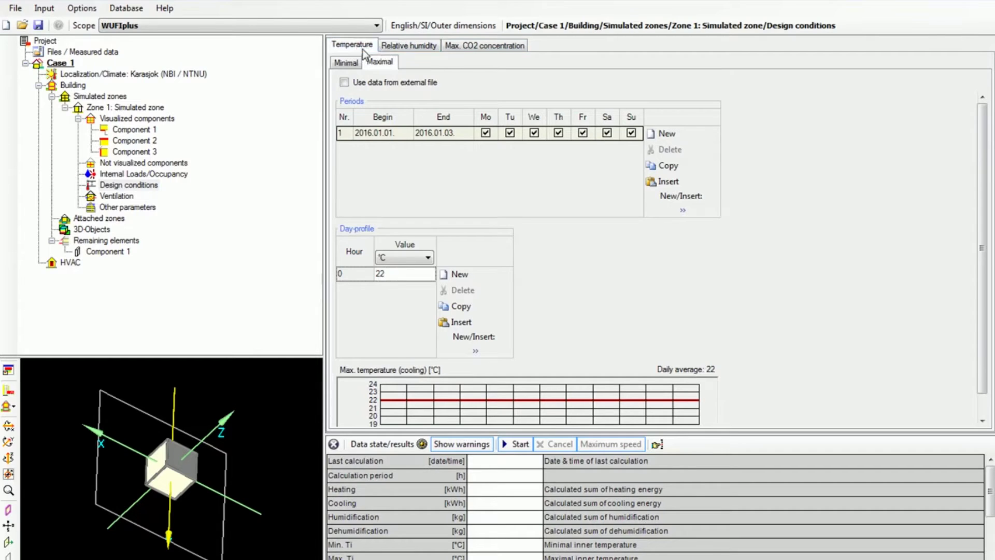
Set Zone 1's natural ventilation and infiltration air change rates to 0 1/h and check the mechanical ventilation.
click(126, 197)
click(399, 257)
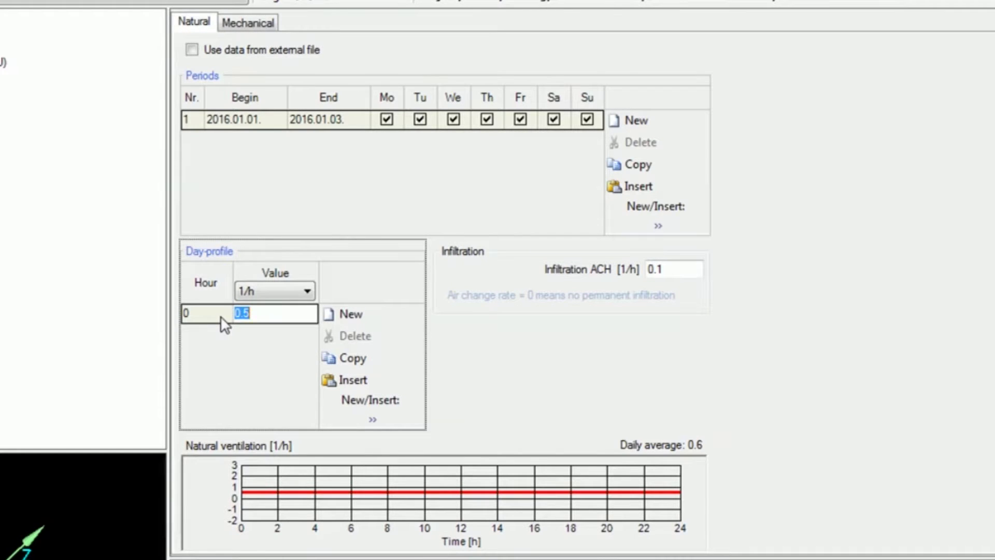
text(0)
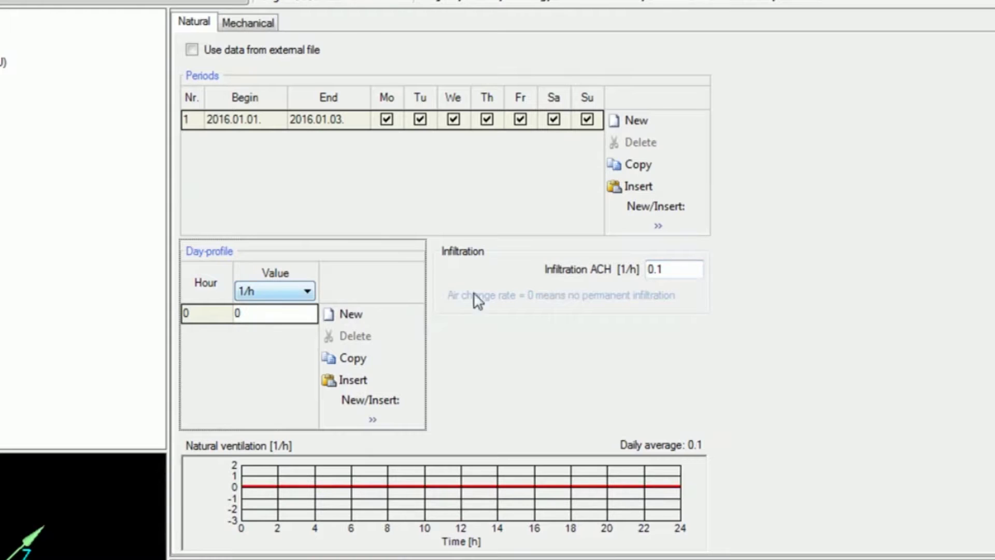
click(683, 268)
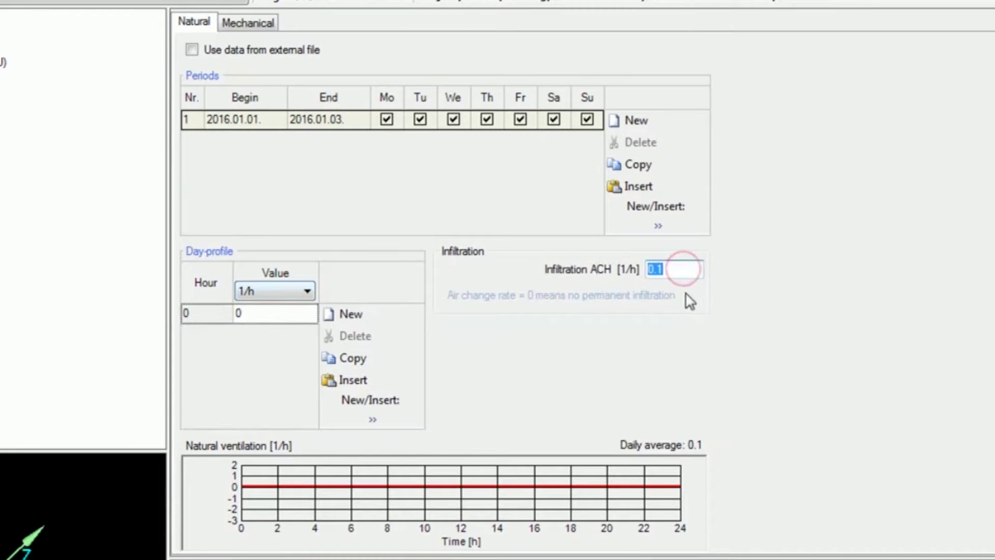
text(0)
click(251, 23)
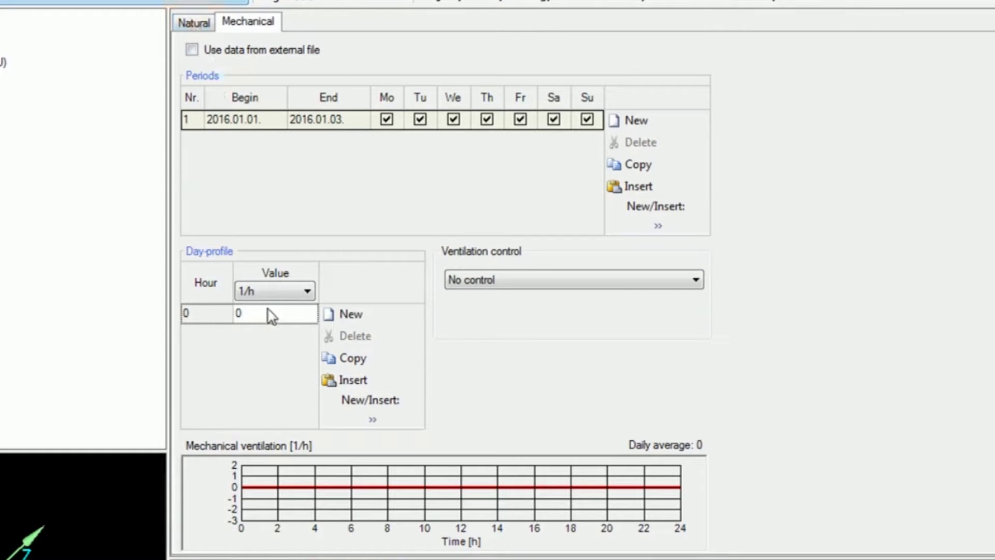
click(194, 23)
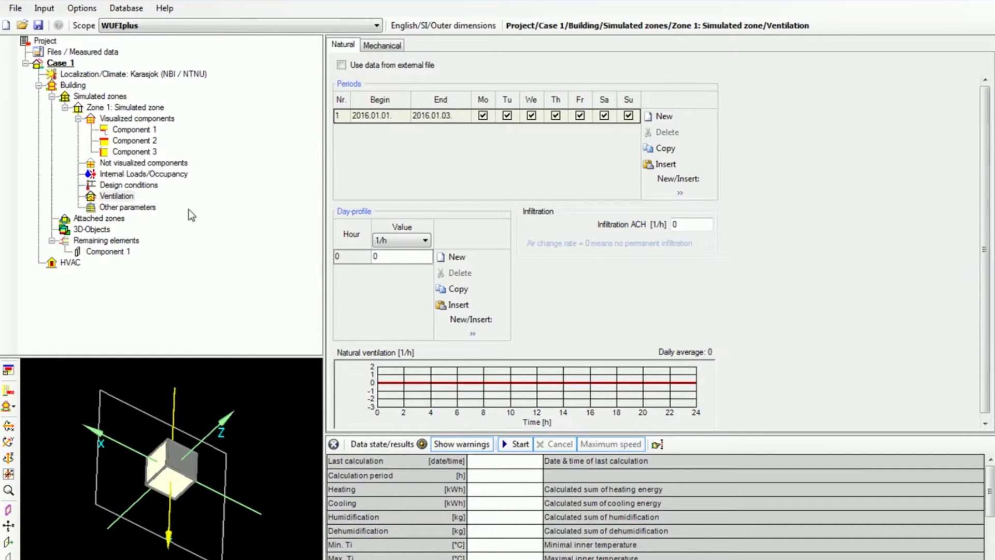
Set Zone 1's initial room temperature to 22 °C and the solar radiation direct to inner air to 0.
click(136, 209)
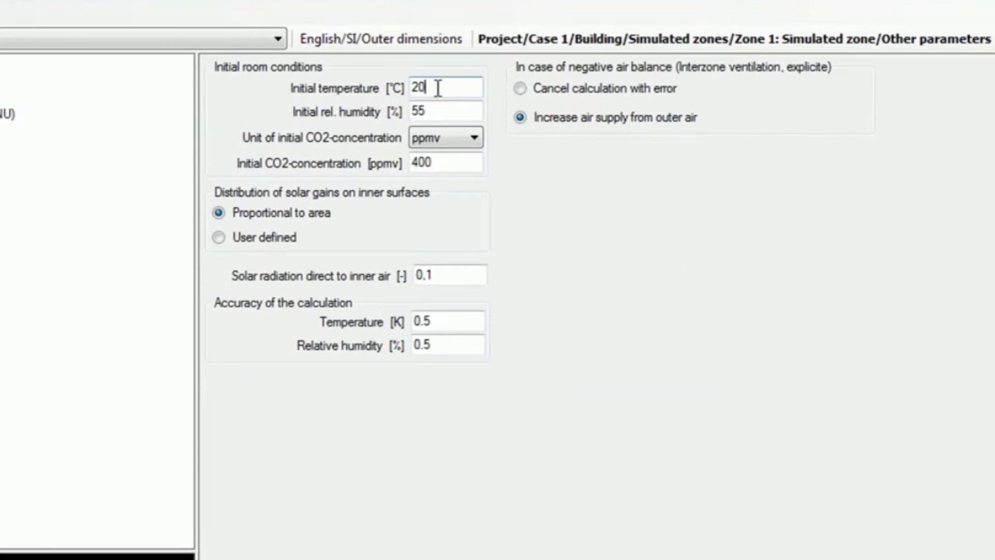
double_click(479, 57)
text(22)
double_click(432, 274)
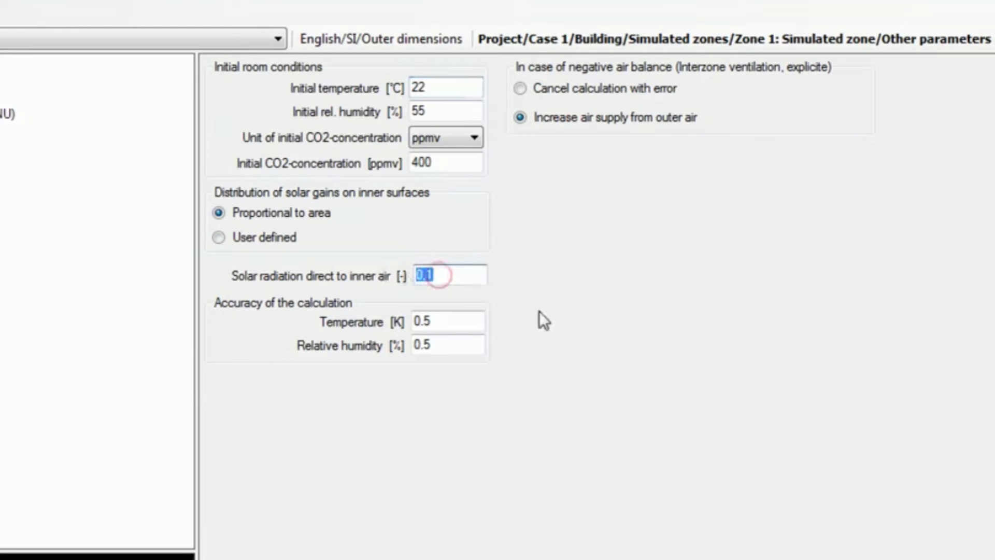
text(0)
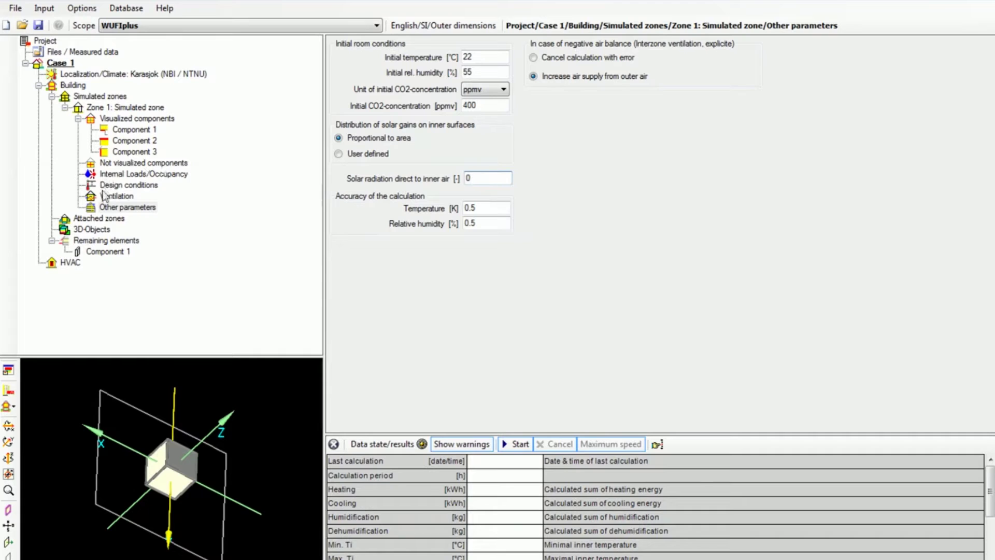
Add a new HVAC system to Case 1 with the system type "Simplified system", leaving its name blank.
click(95, 250)
key(Up)
click(70, 263)
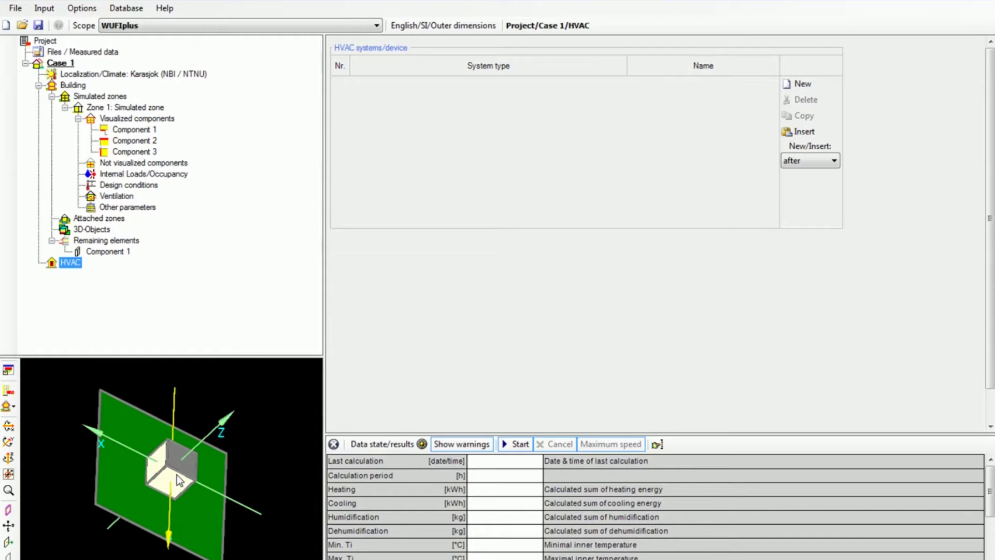
click(797, 82)
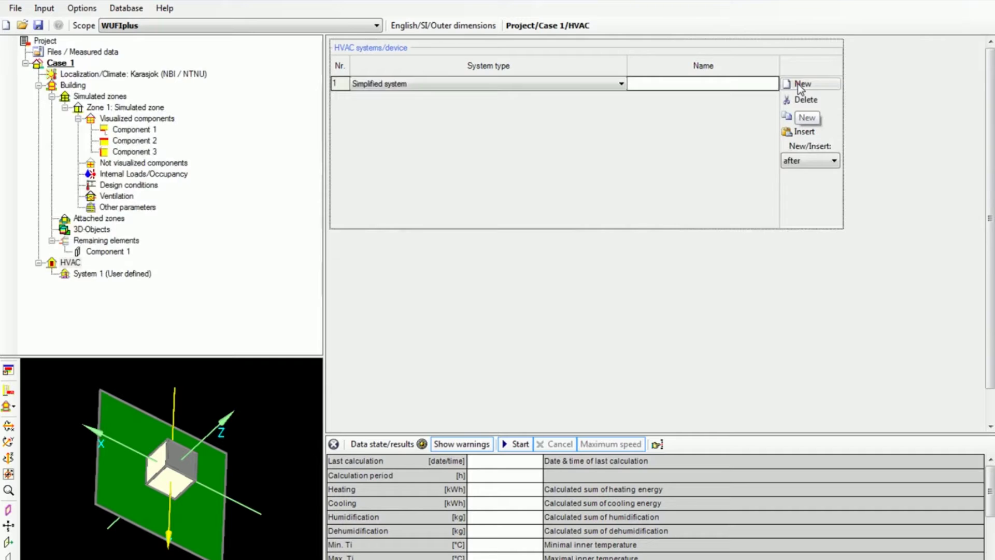
click(679, 83)
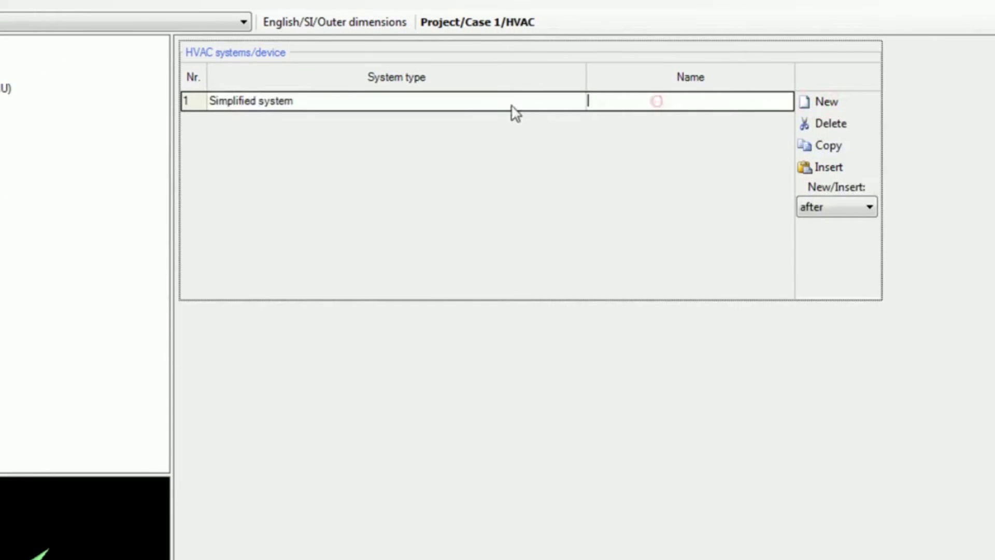
click(461, 107)
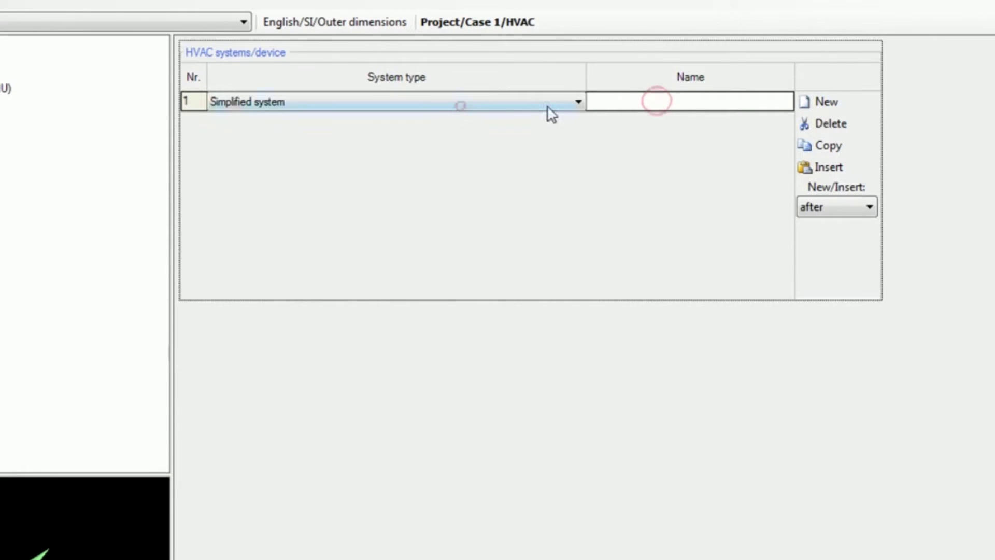
click(547, 106)
click(452, 117)
click(644, 101)
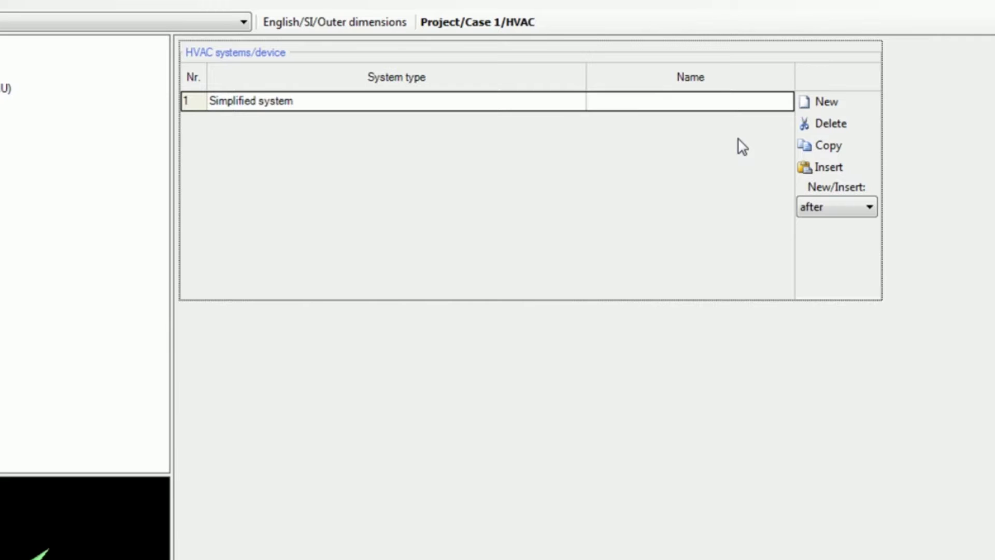
Name the simplified HVAC system "system1" and add a user-defined device to it.
text(system1)
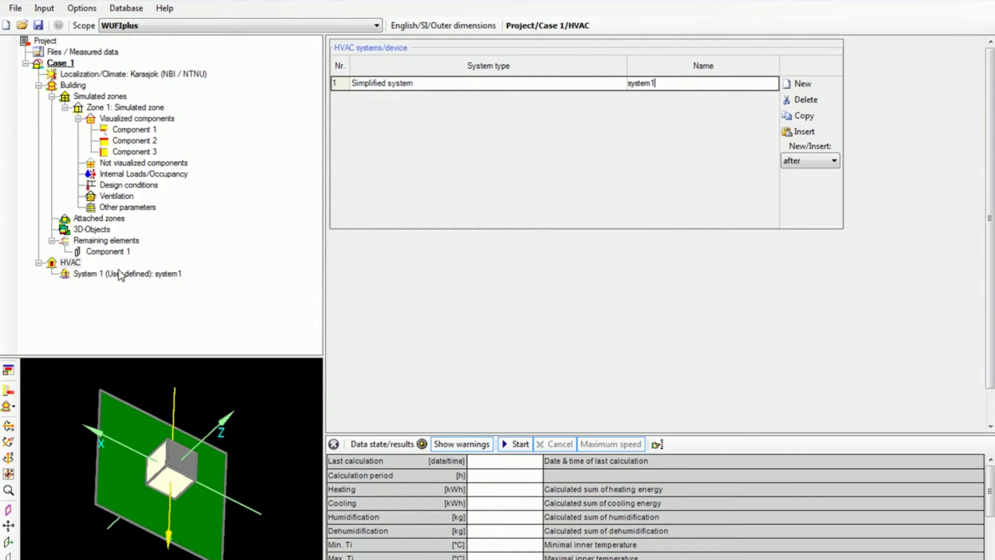
click(80, 273)
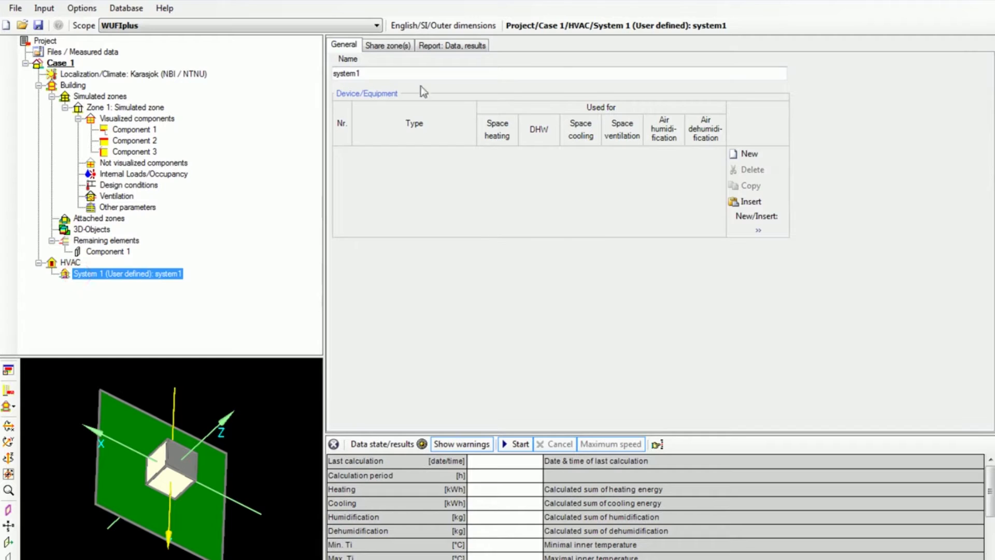
click(746, 155)
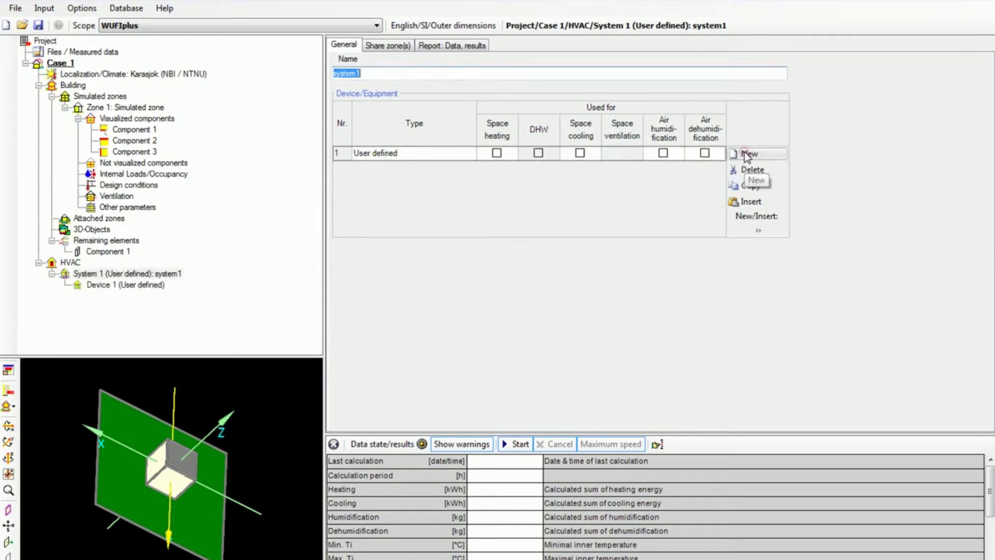
Enable space heating and space cooling for the user-defined device of system1.
click(497, 153)
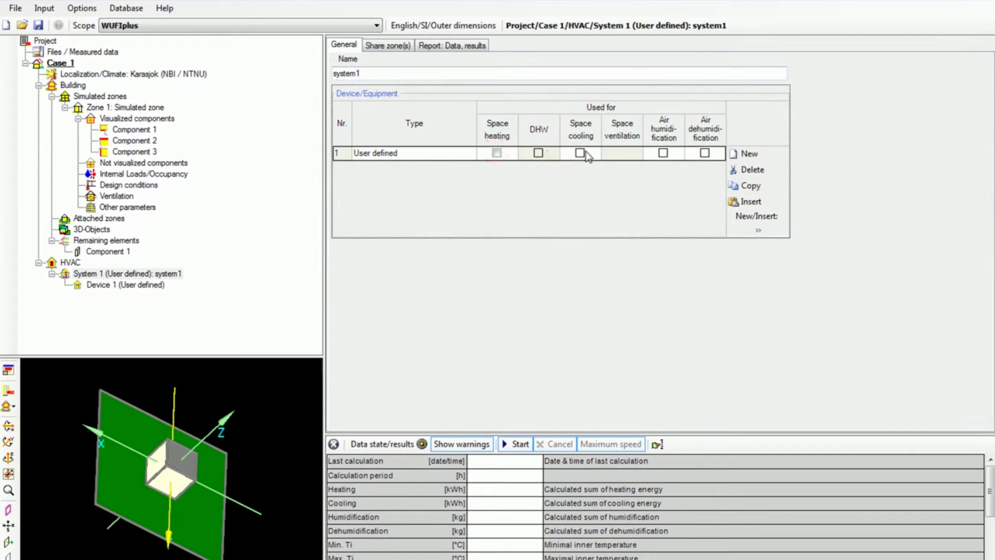
click(580, 153)
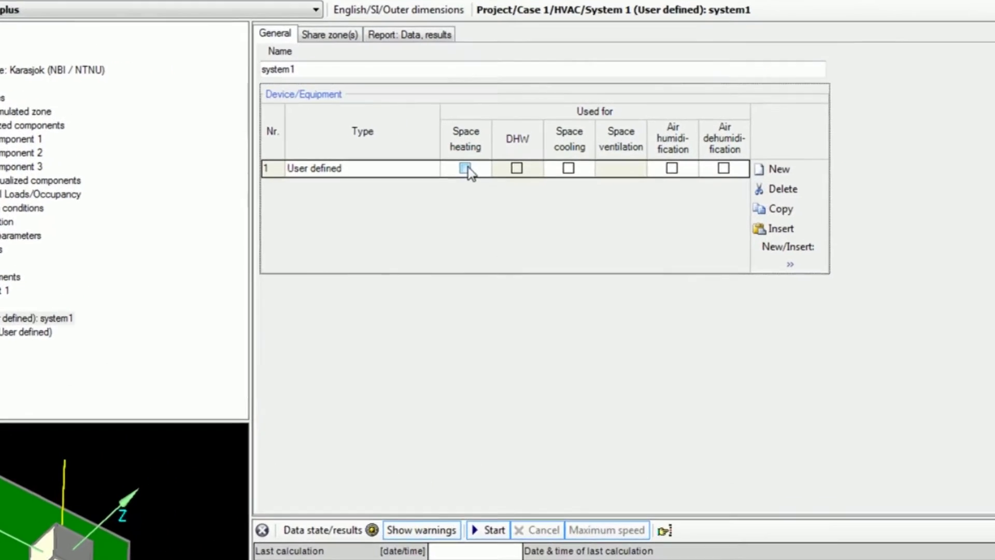
click(465, 168)
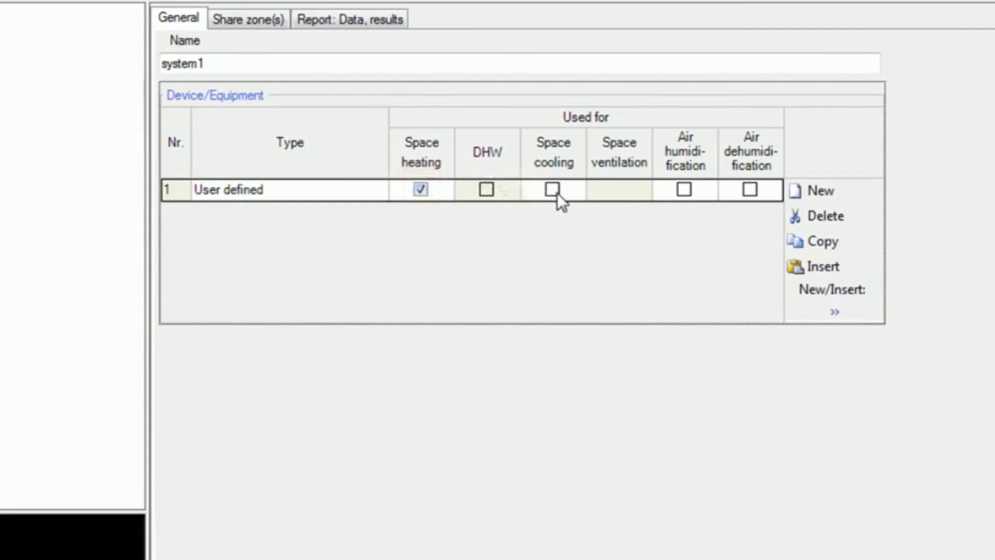
click(557, 194)
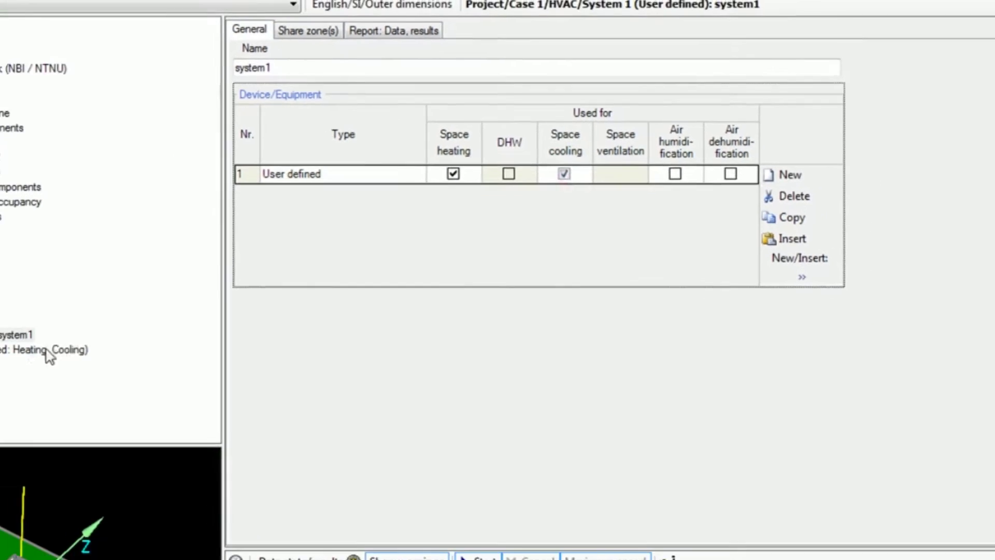
Review the space heating capacity and cooling capacity day profiles of Device 1.
click(47, 351)
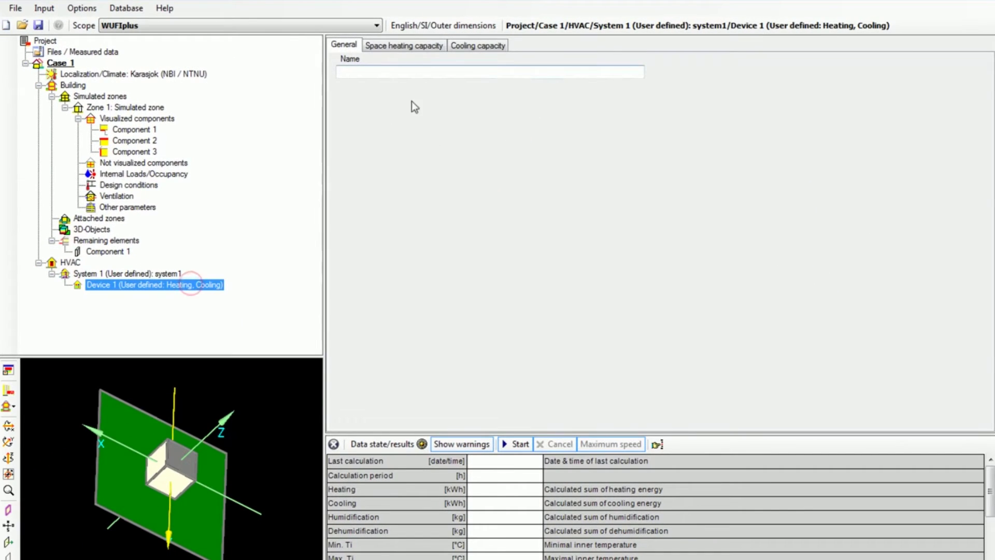
click(405, 47)
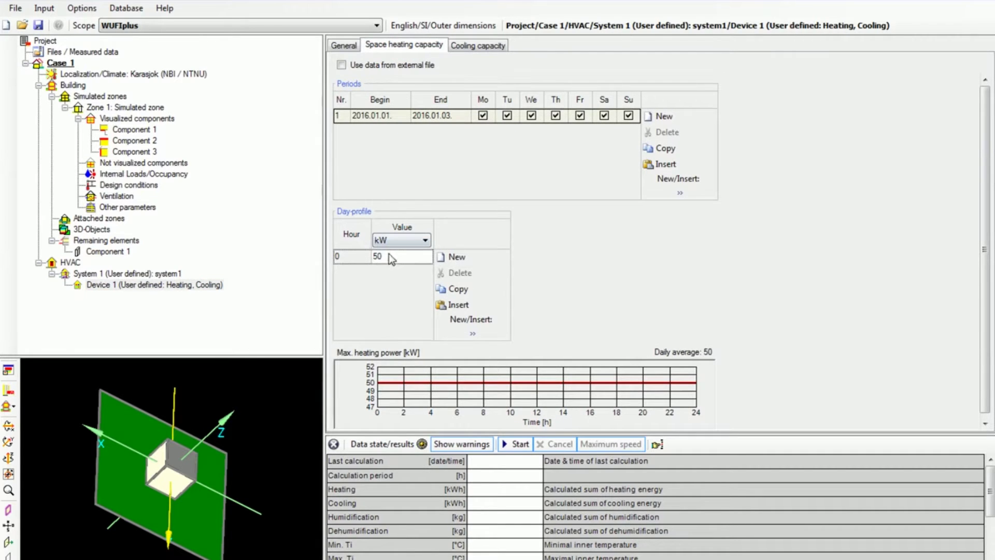
click(474, 52)
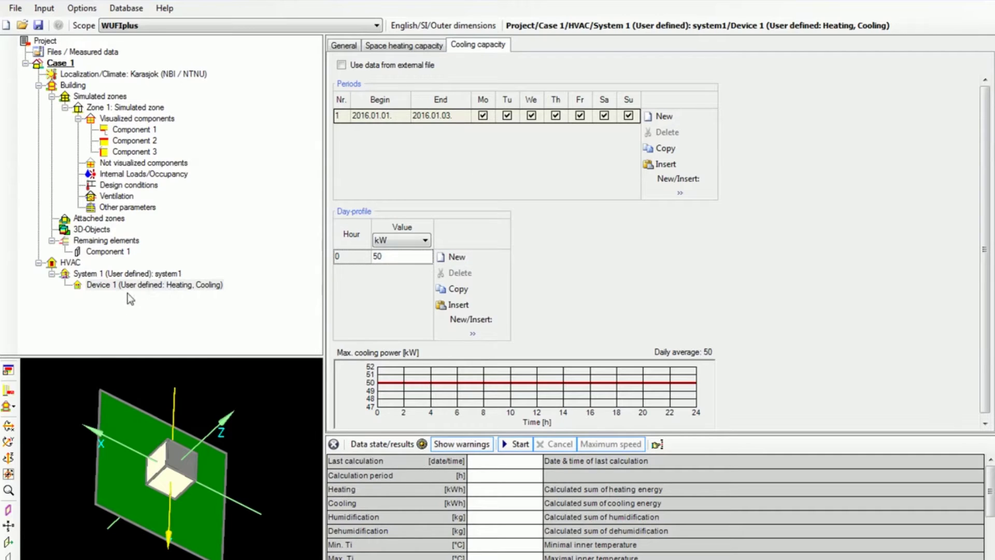
Check Component 1's result retention and turn on retaining calculation results for Components 2 and 3 of Zone 1.
click(122, 134)
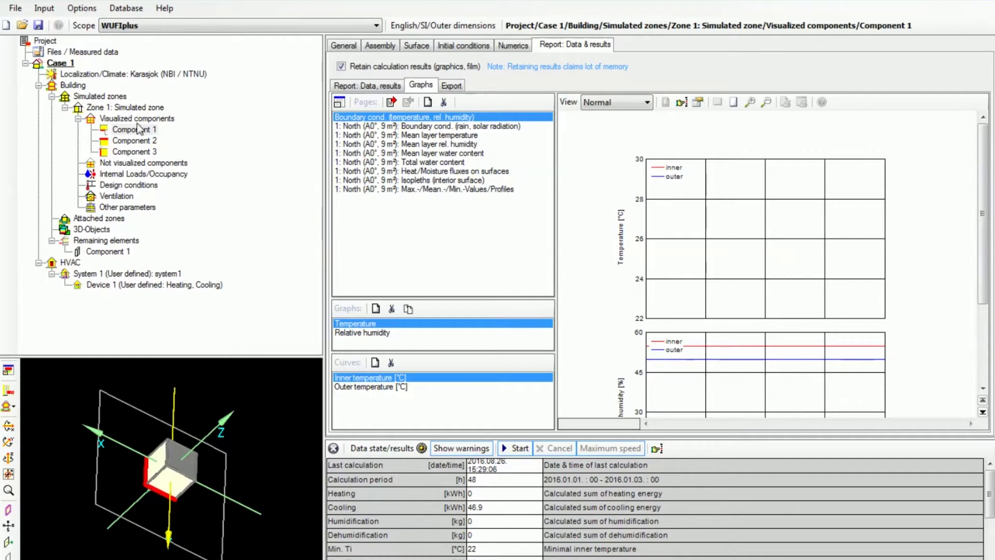
click(136, 141)
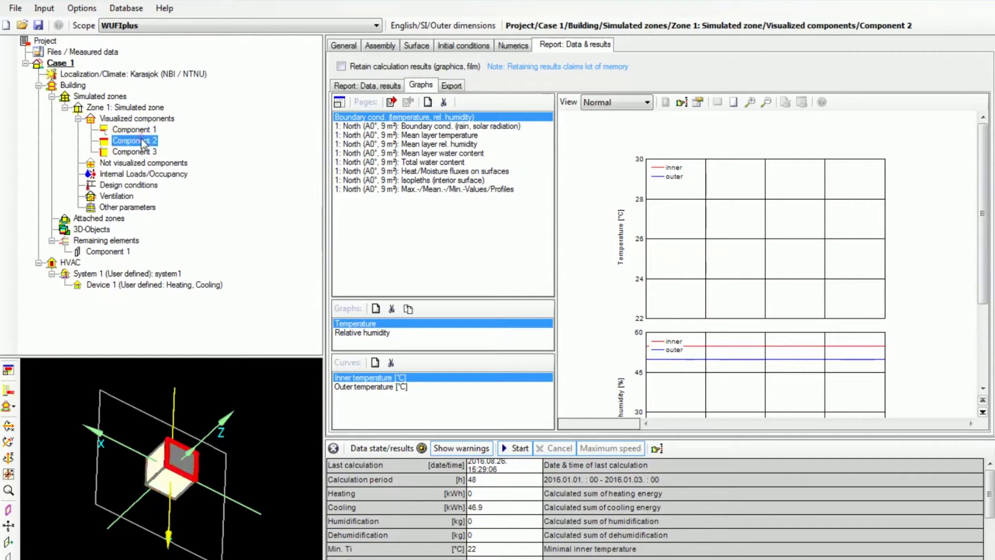
click(376, 68)
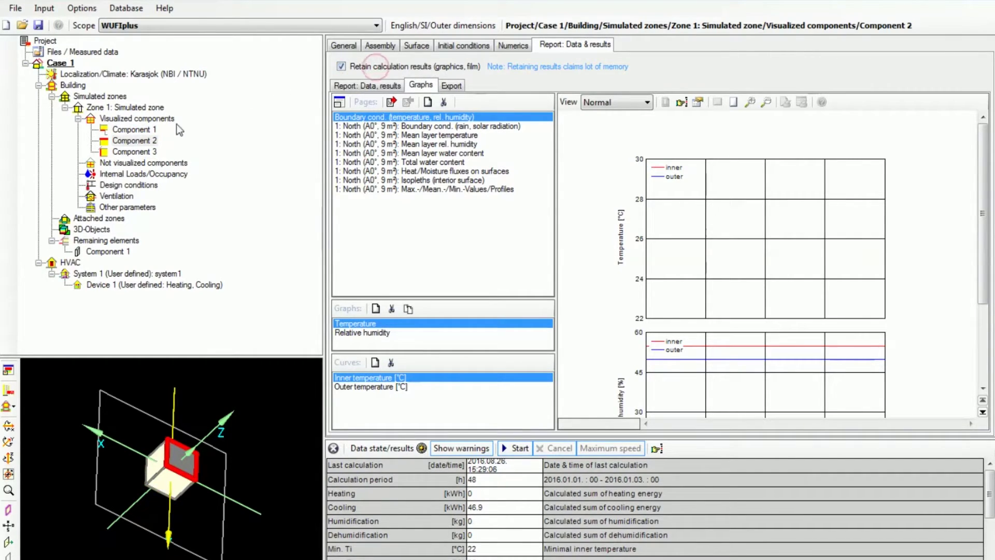
click(144, 152)
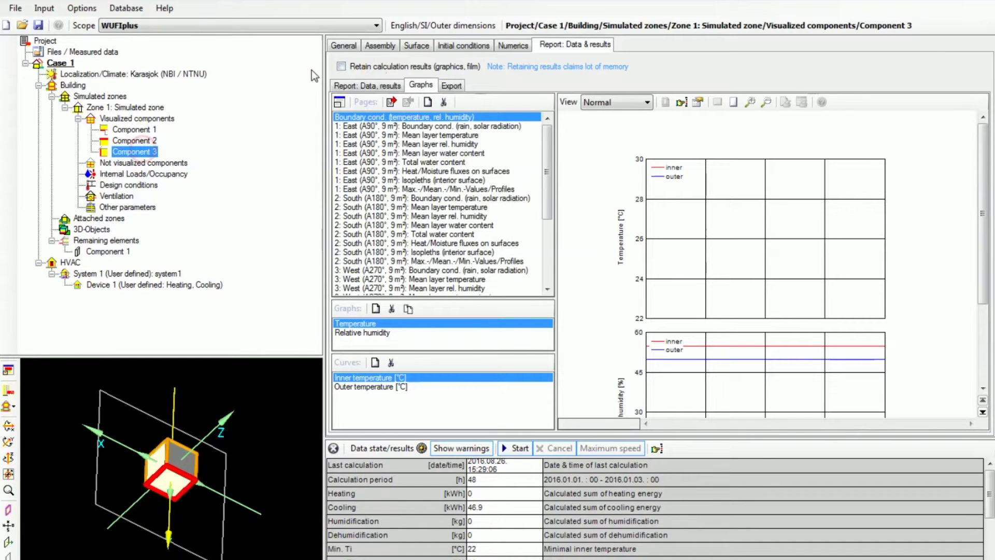
click(343, 67)
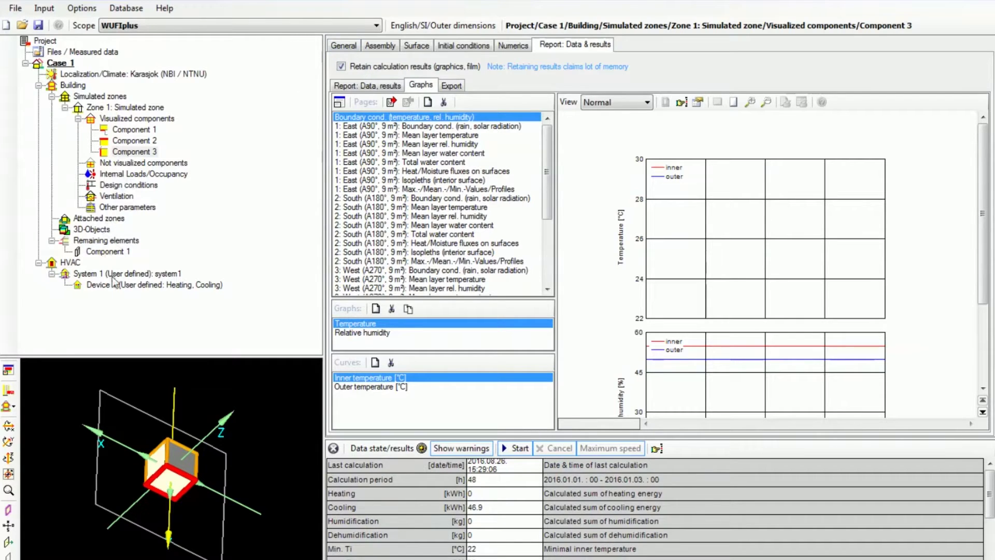
Run the calculation for Case 1 and open the result graphs of Component 1.
click(141, 288)
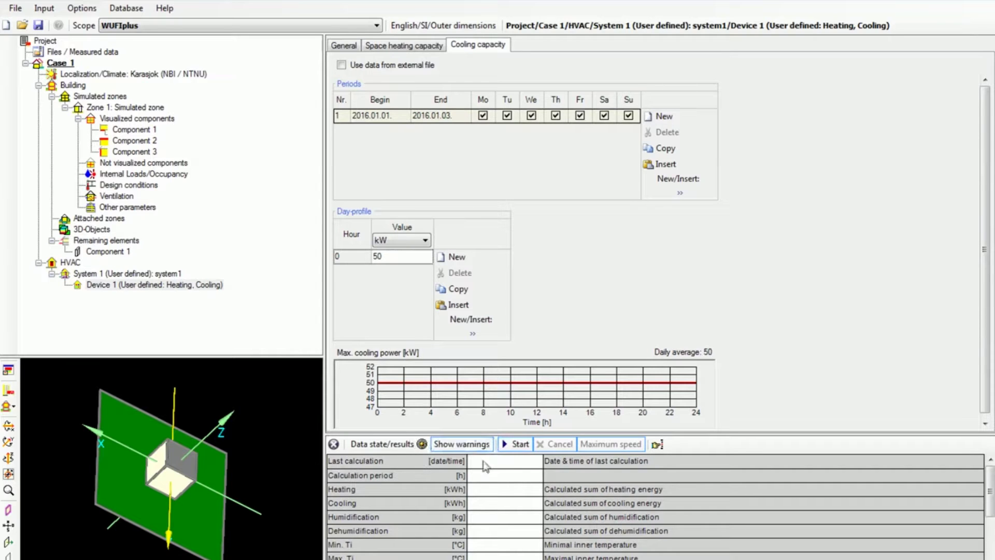
click(517, 443)
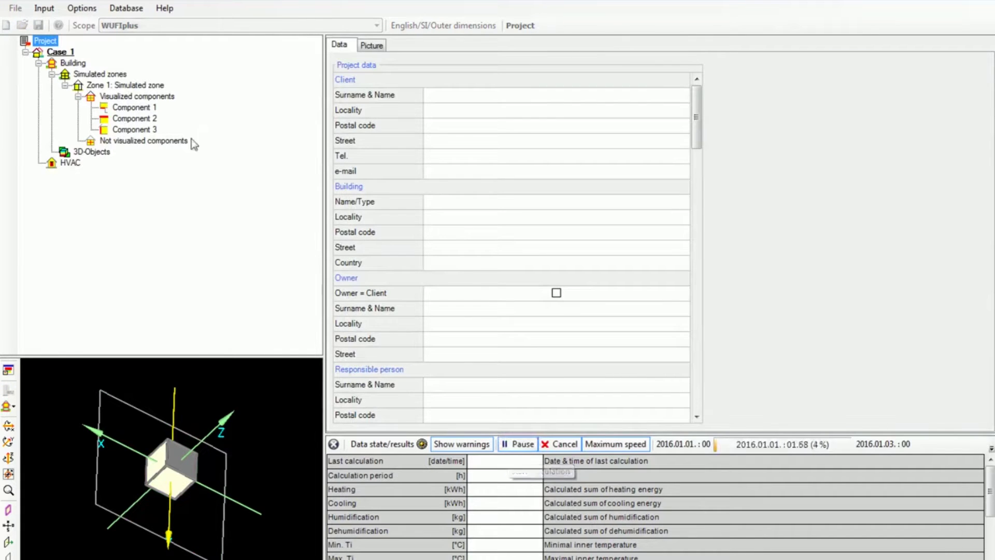
click(153, 110)
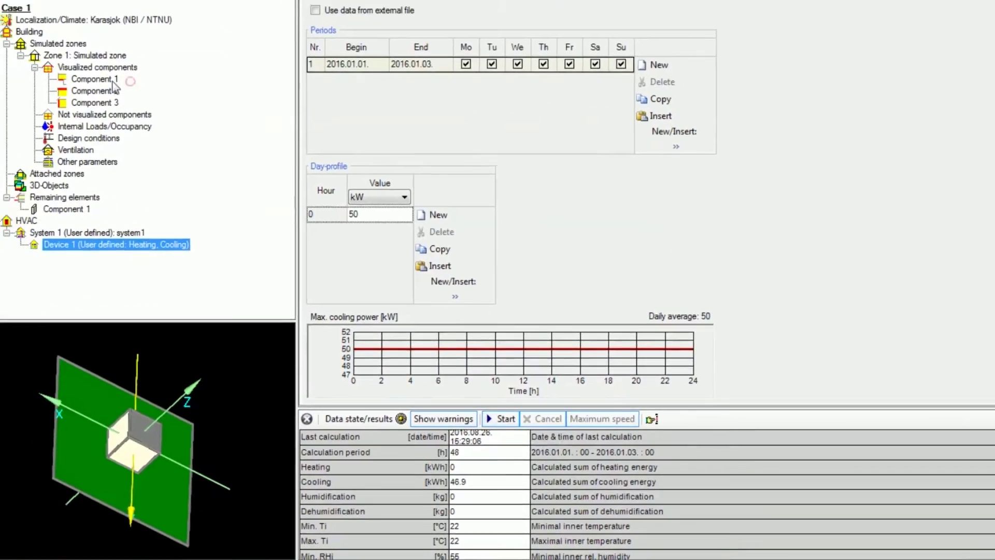
click(155, 110)
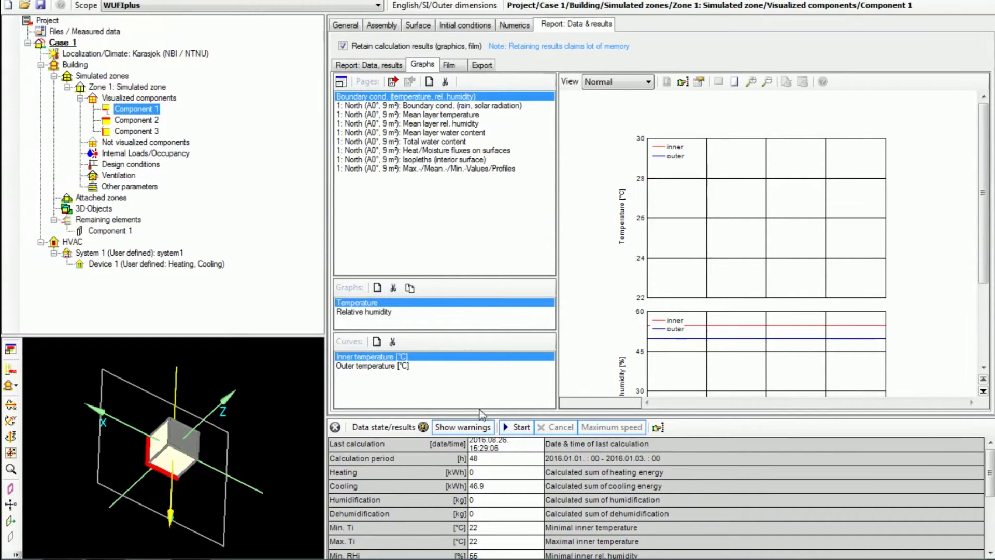
Run the calculation again and view the live profile films of Components 1 and 2.
click(506, 427)
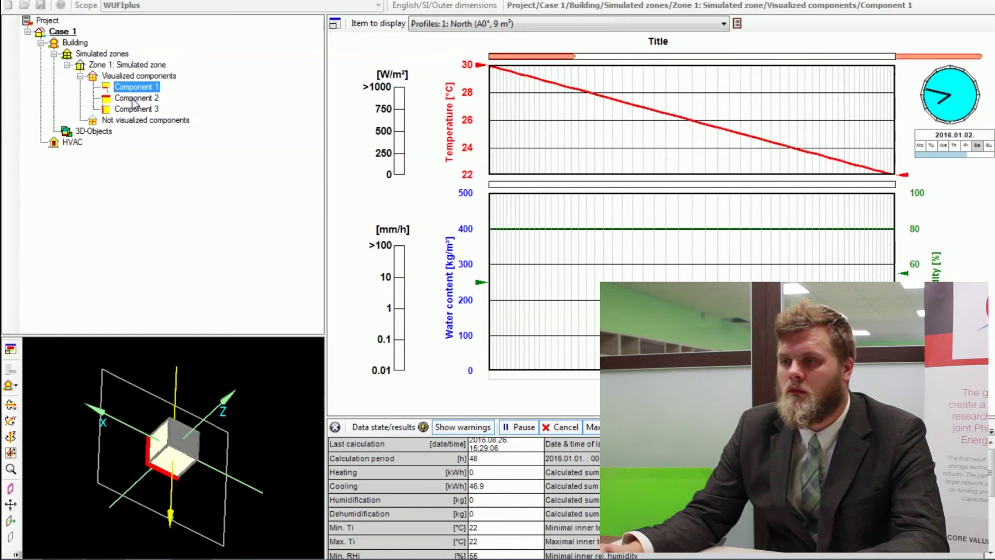
click(137, 96)
click(139, 88)
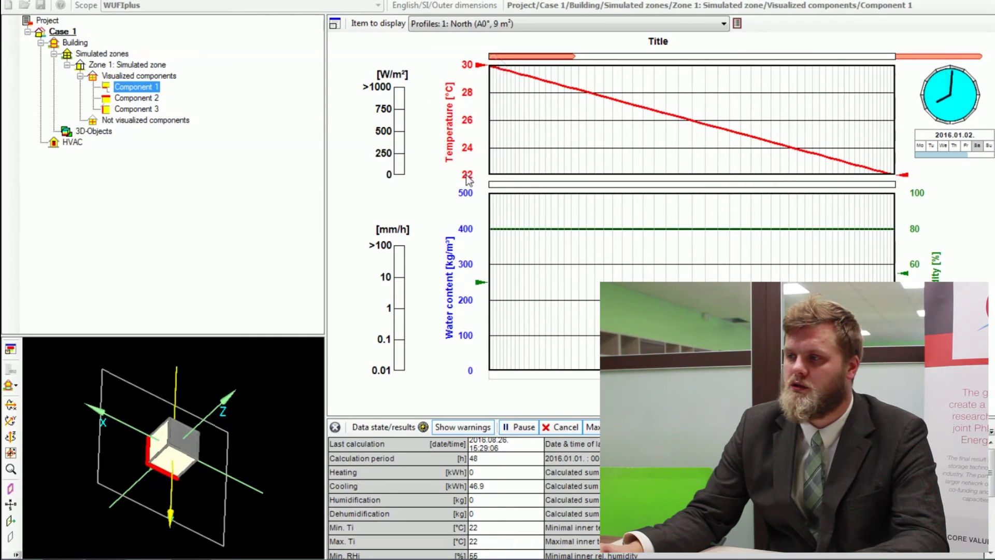
click(137, 98)
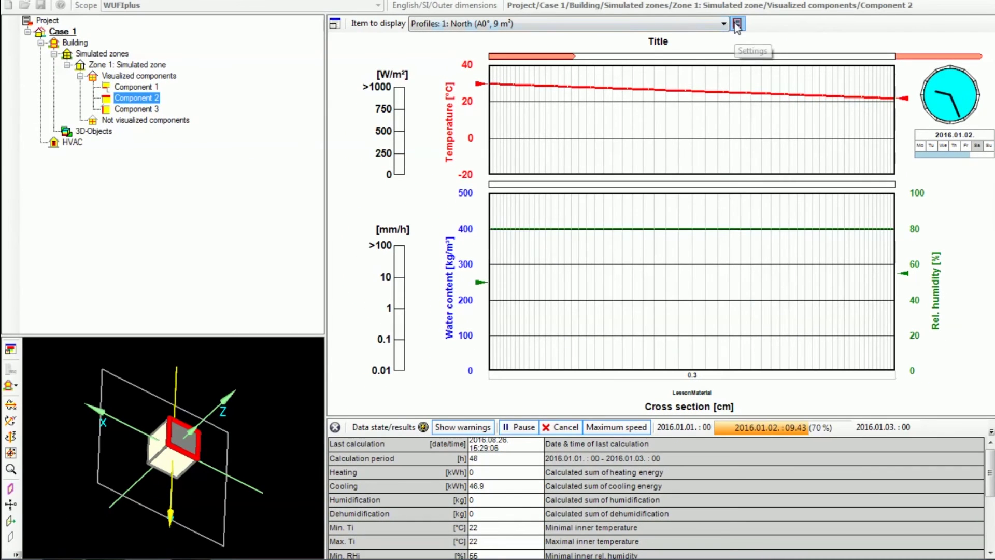
Set Component 2's film temperature scale to a minimum of 20 °C, a maximum of 32 °C and an increment of 2 °C.
click(737, 23)
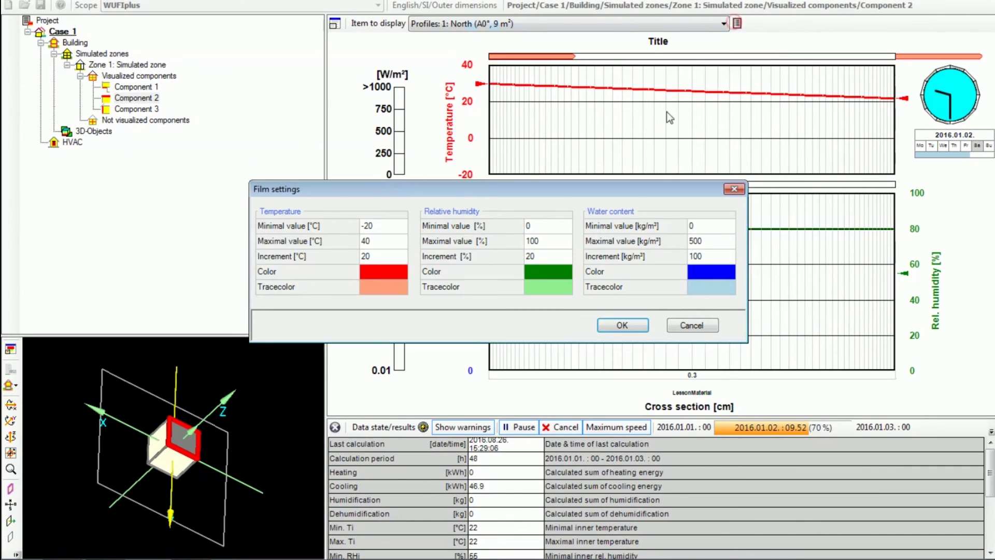
click(394, 224)
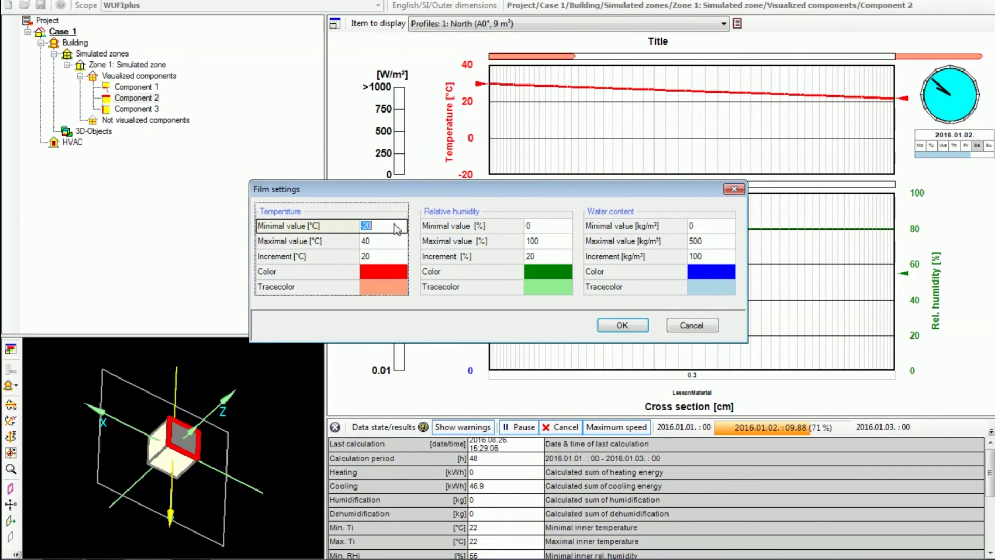
text(20)
key(Tab)
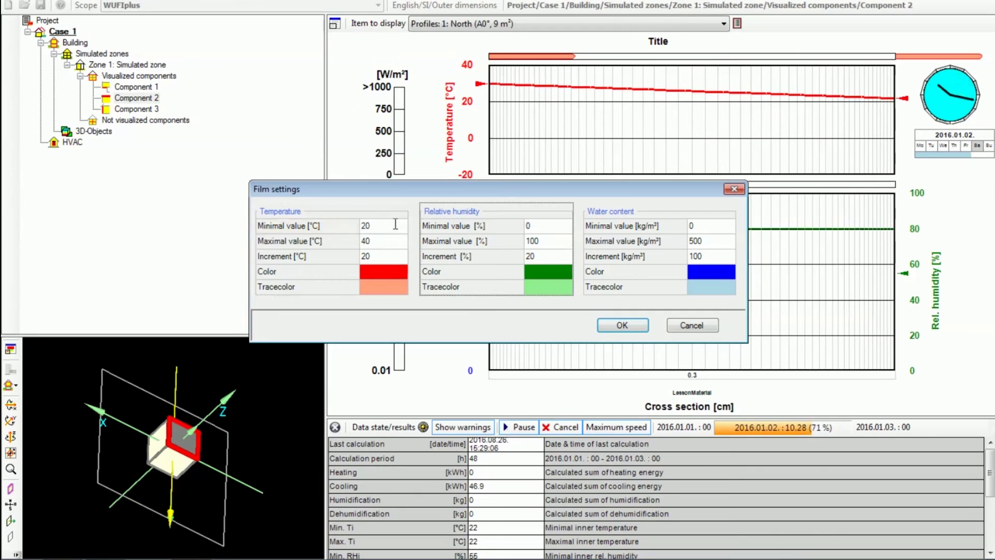
click(370, 237)
text(32)
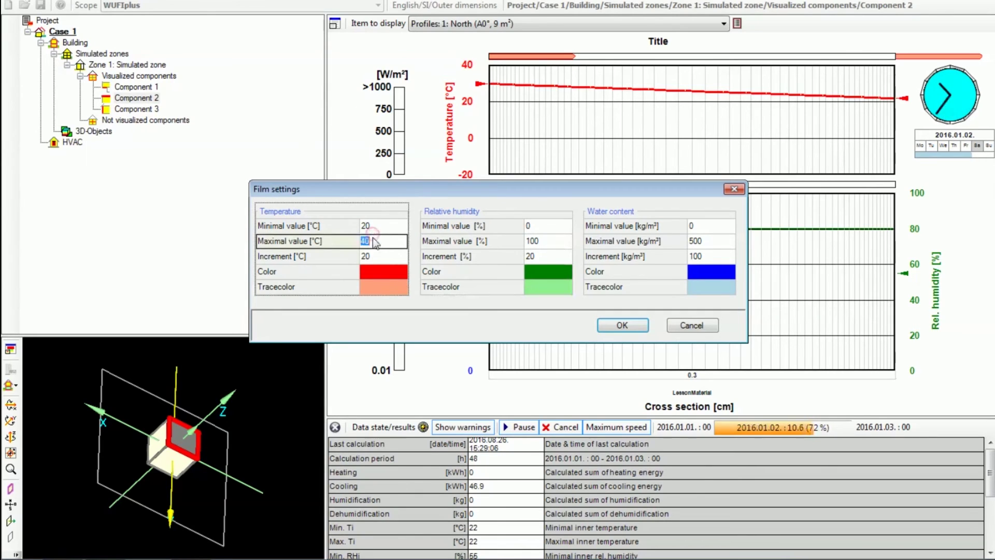
click(379, 252)
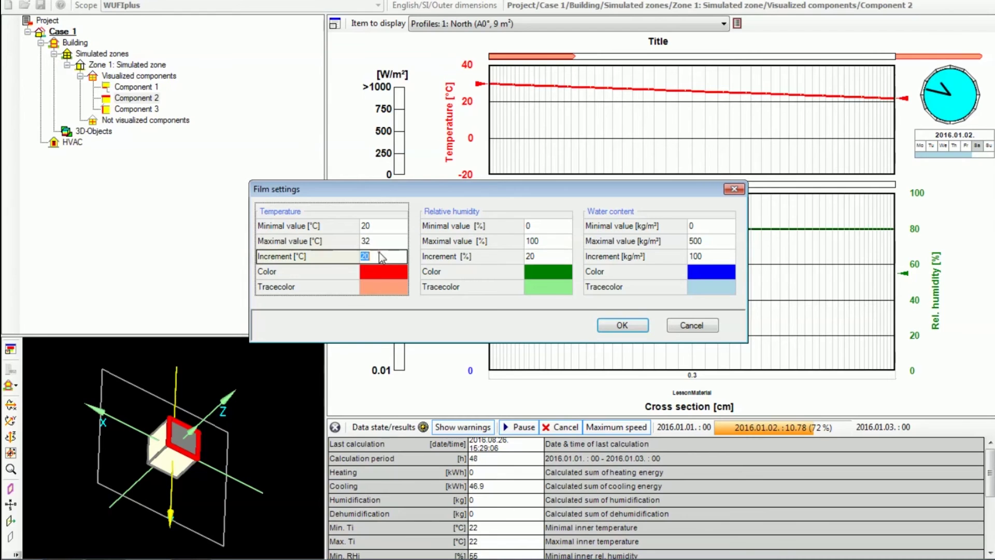
text(2)
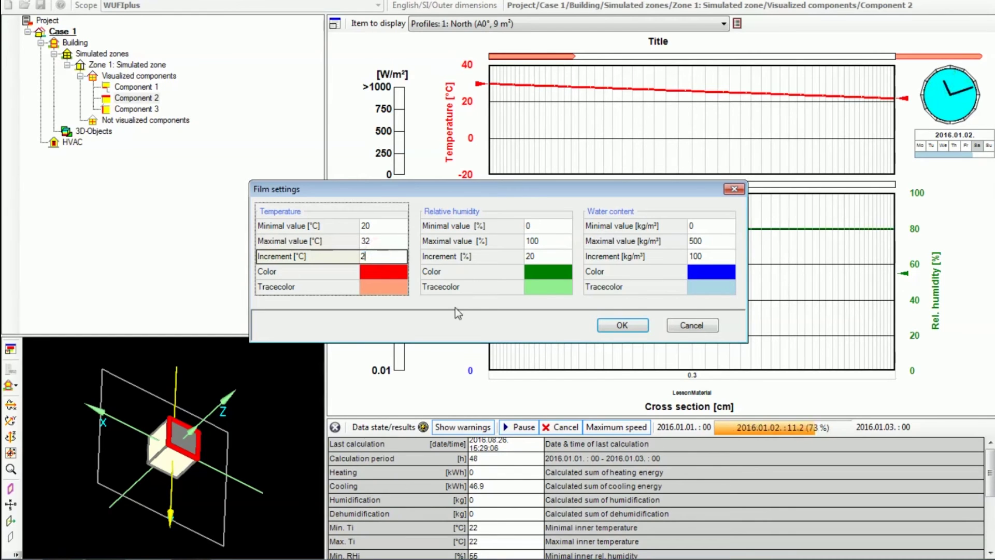
click(626, 325)
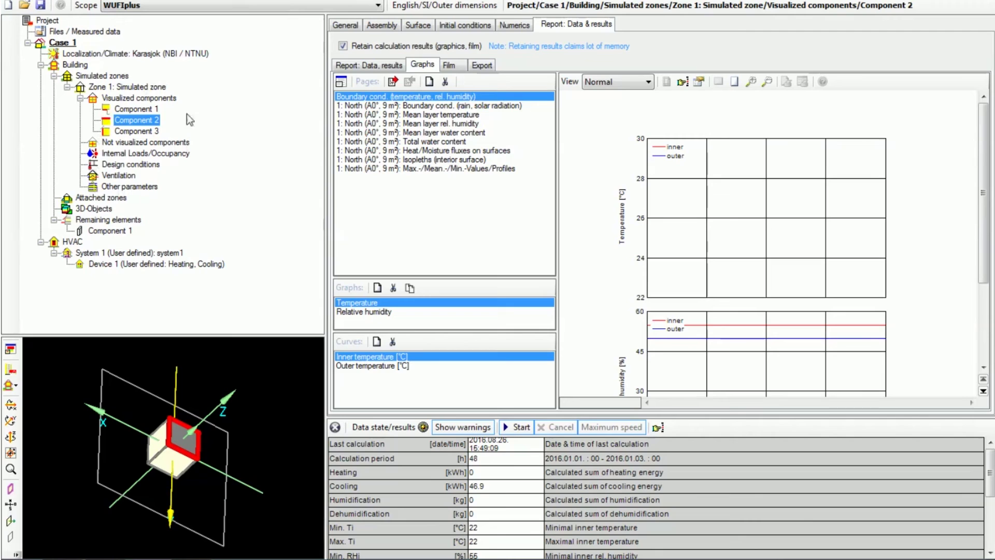
Examine an enlarged heat flux plot from Component 1's "Heat/Moisture fluxes on surfaces" results.
click(136, 109)
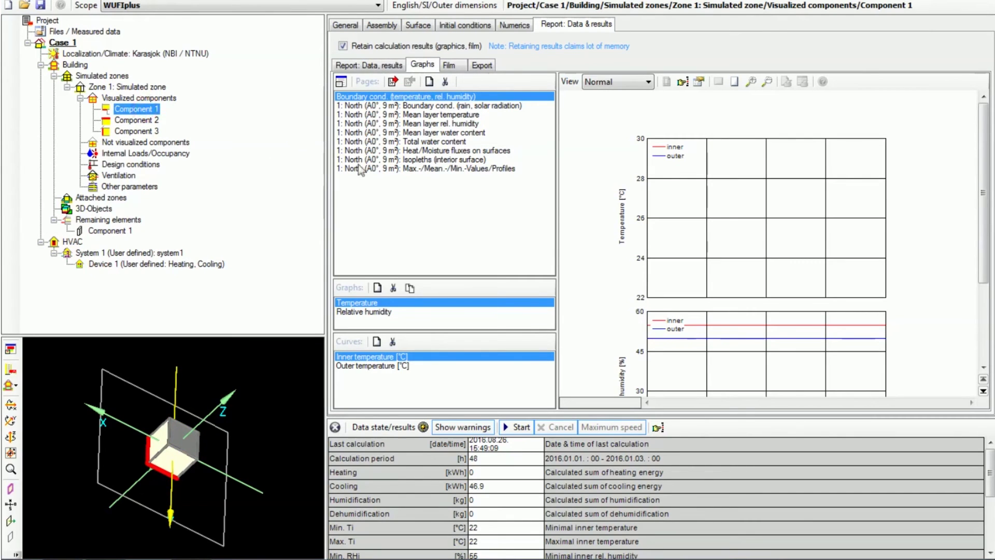
click(427, 150)
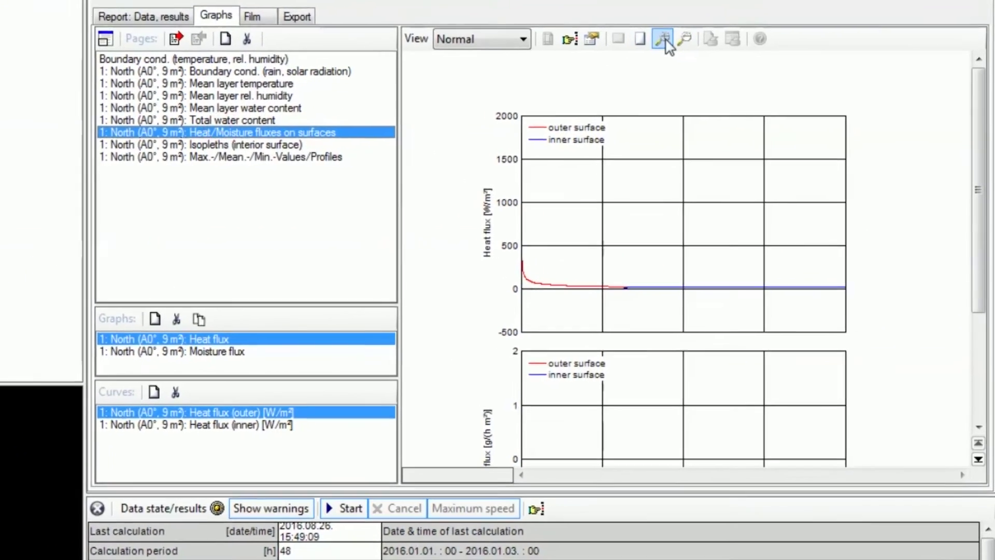
click(663, 39)
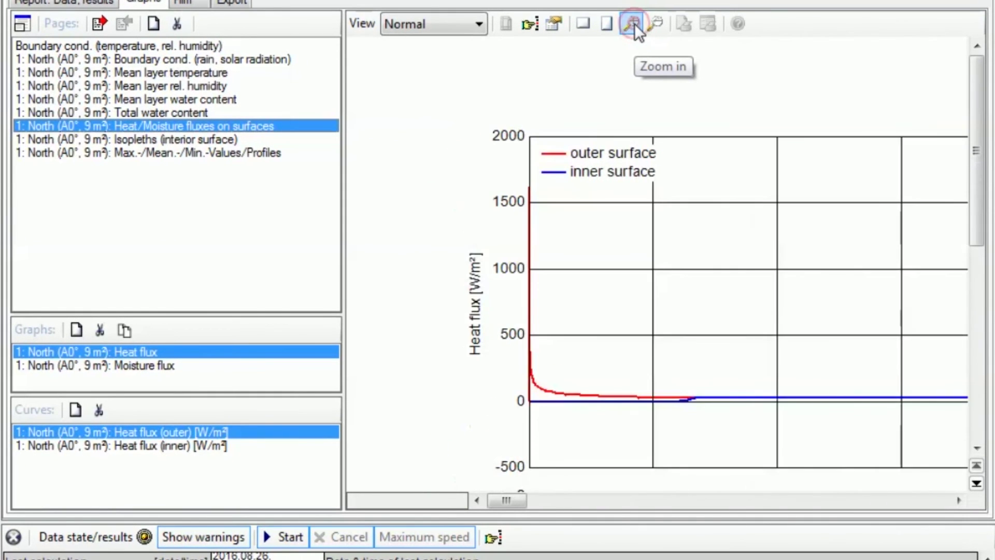
click(635, 23)
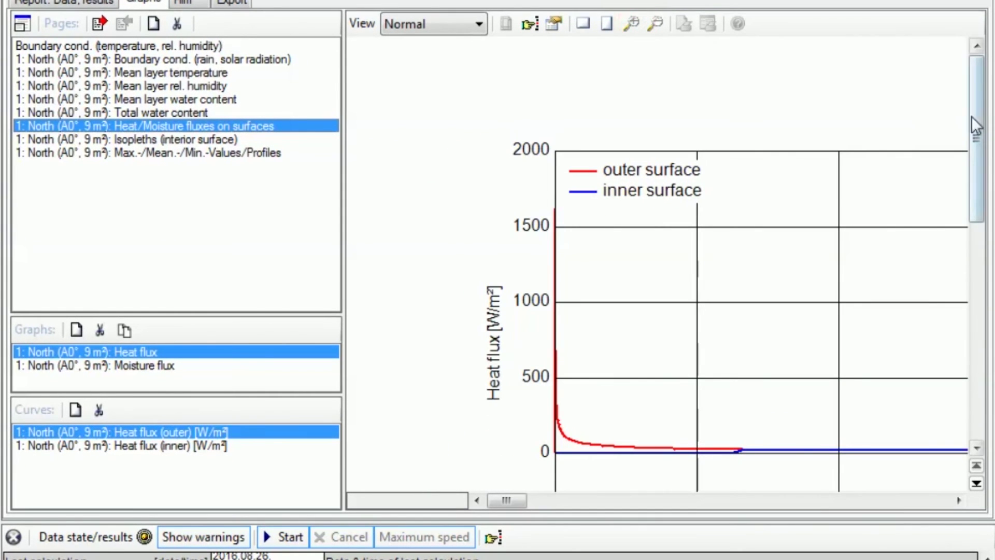
scroll(974, 134, down, 3)
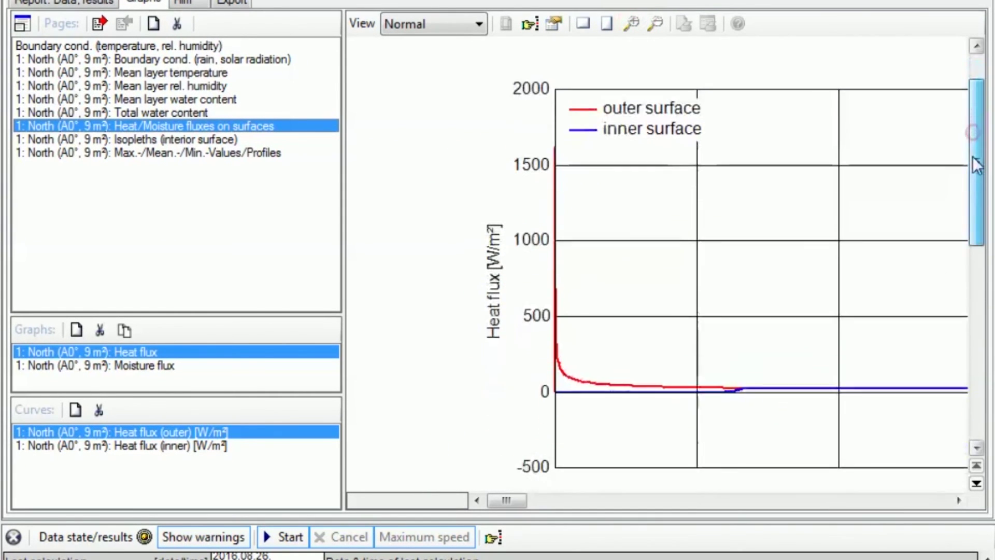
click(631, 23)
click(631, 24)
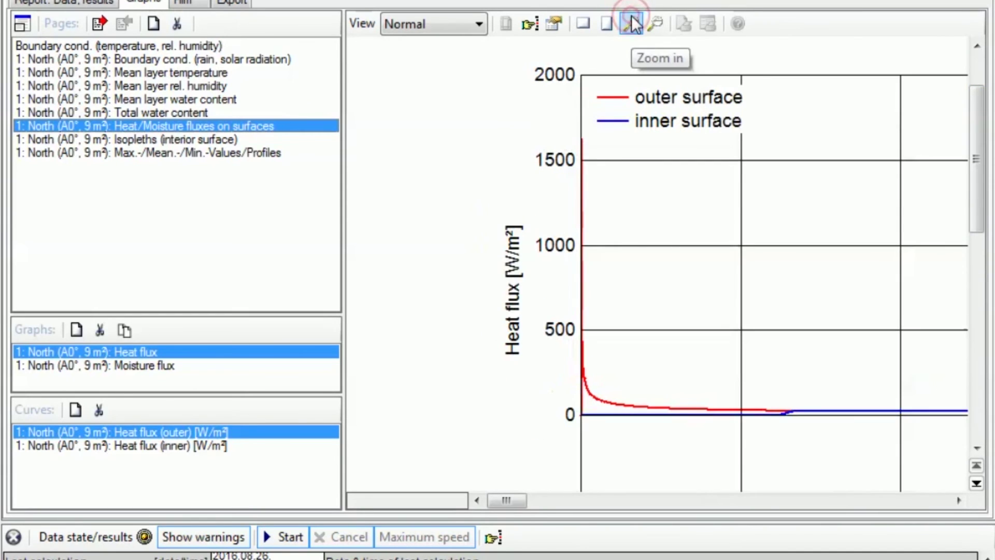